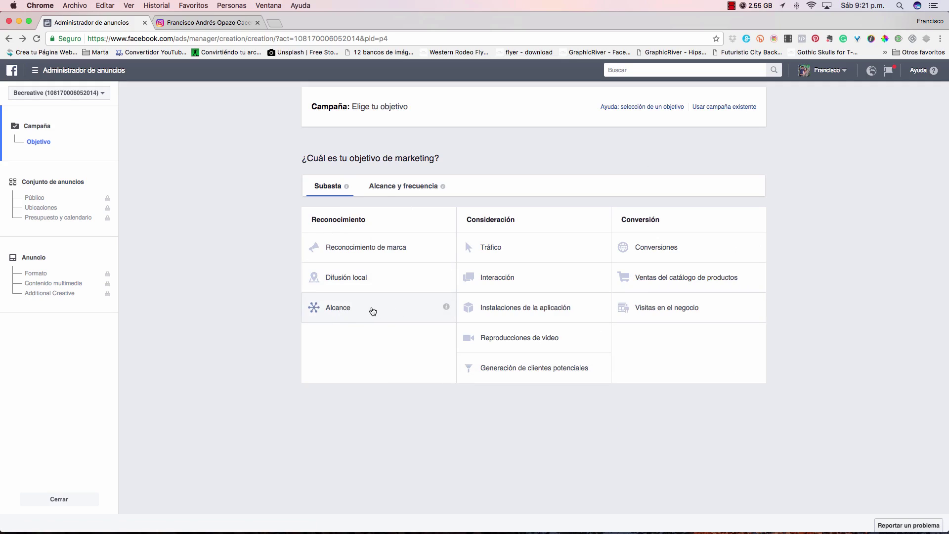
Choose the Alcance marketing objective, name the campaign "Campaña Mini curso Fb - Stories IG", and continue to the ad set
click(348, 309)
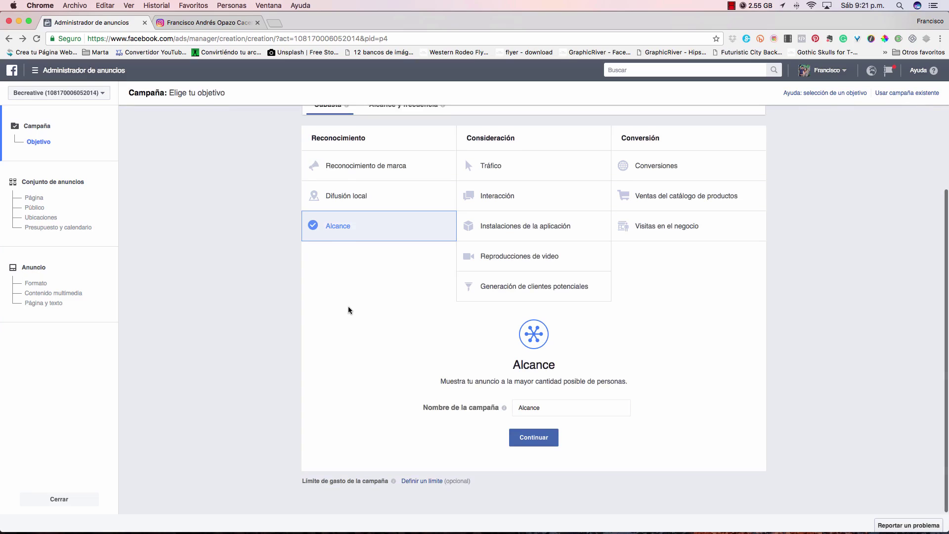
drag(542, 407, 512, 403)
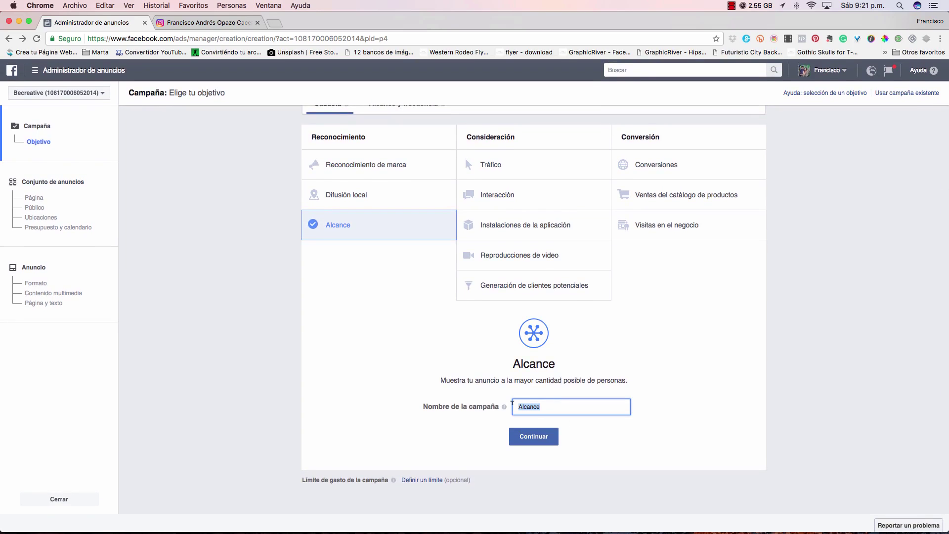
text(Campaña C)
key(BackSpace)
text(Mini curso Fb - Stories IG)
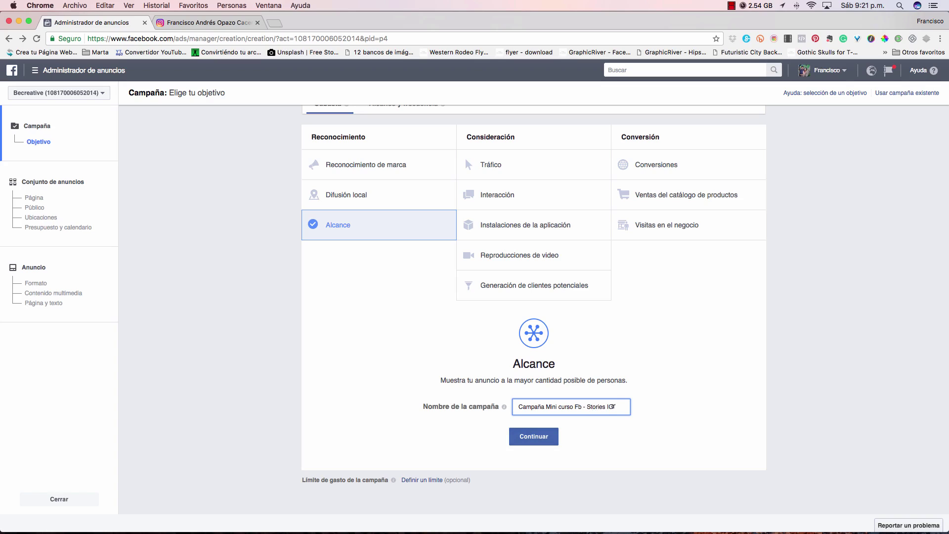
drag(616, 407, 511, 401)
click(529, 435)
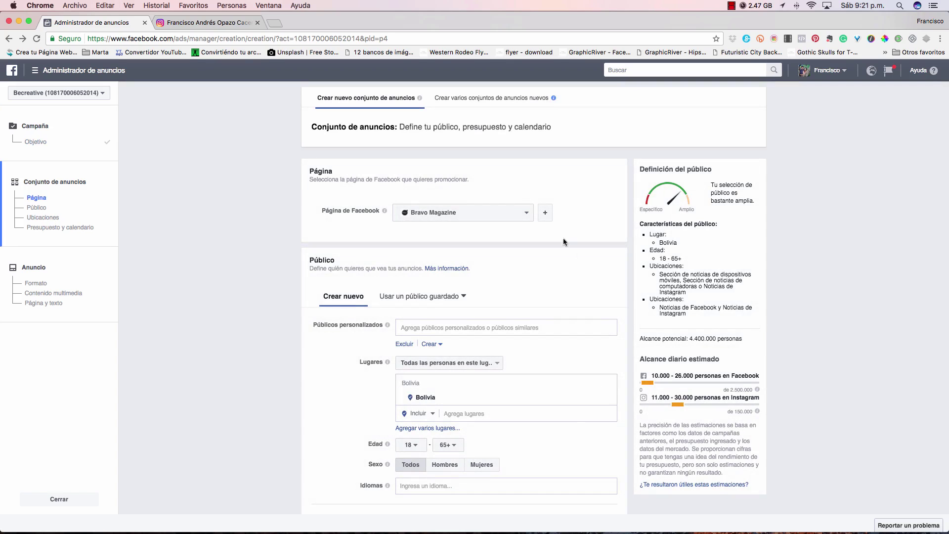
Search for the advertiser's personal-name Facebook page and select it as the page to promote
click(454, 217)
text(franc)
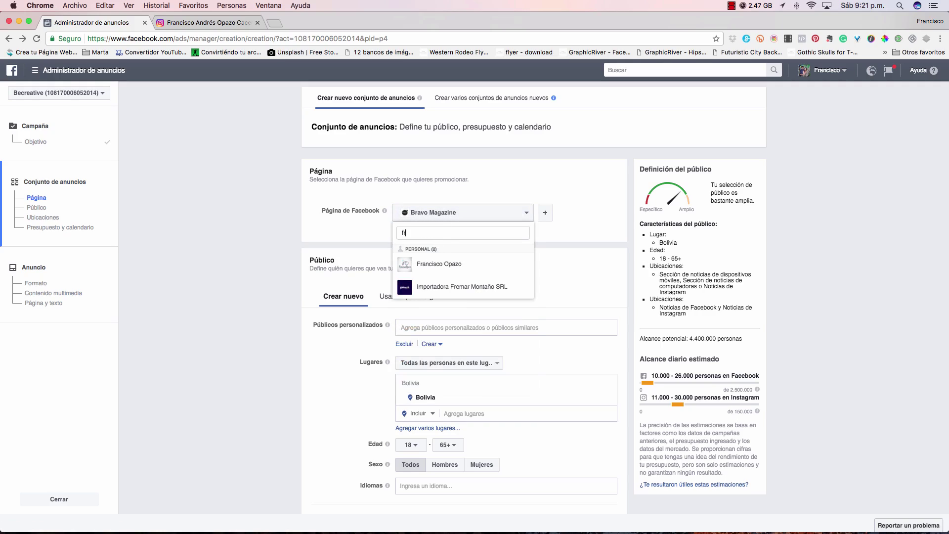
click(434, 266)
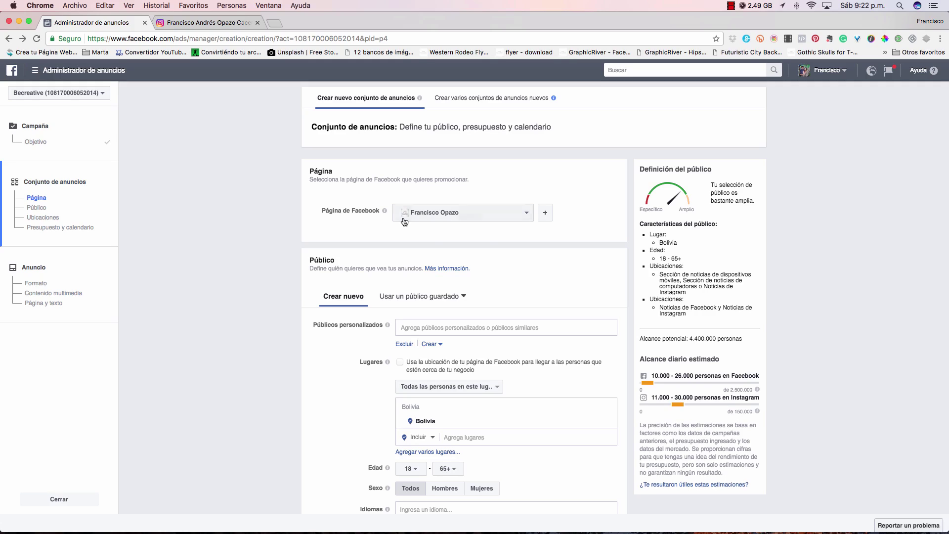
Use the saved audience "Bolivia - Administradores de paginas 18-45" for the ad set
scroll(558, 267, down, 5)
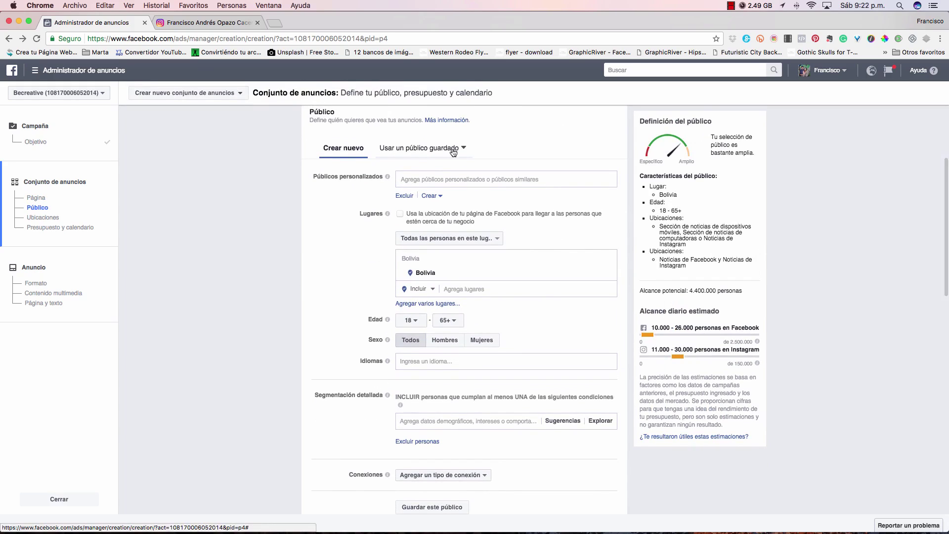
click(454, 152)
scroll(443, 233, down, 5)
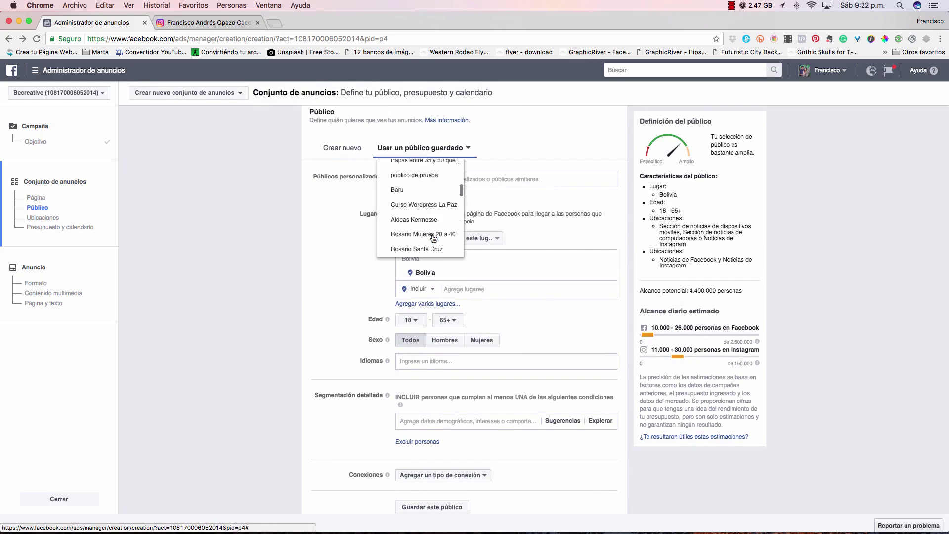
scroll(443, 222, down, 5)
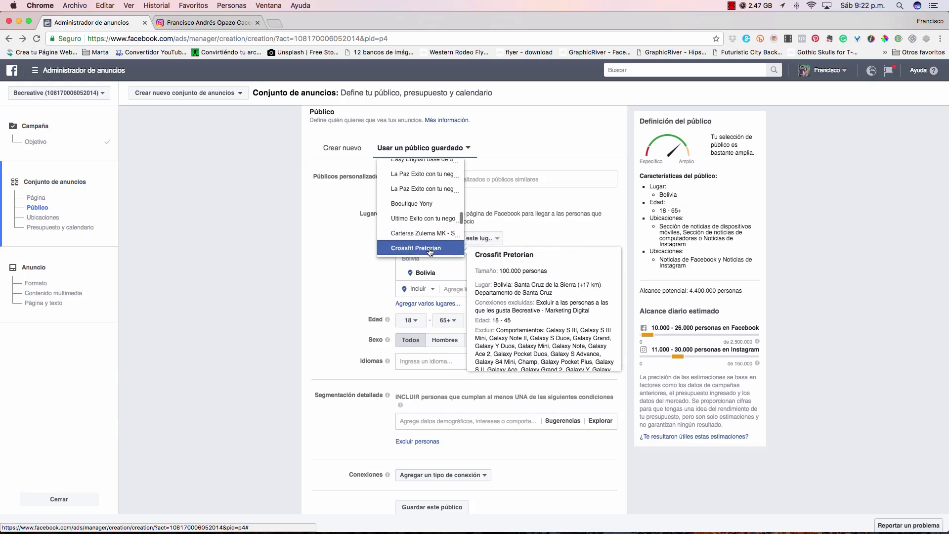
scroll(431, 238, up, 5)
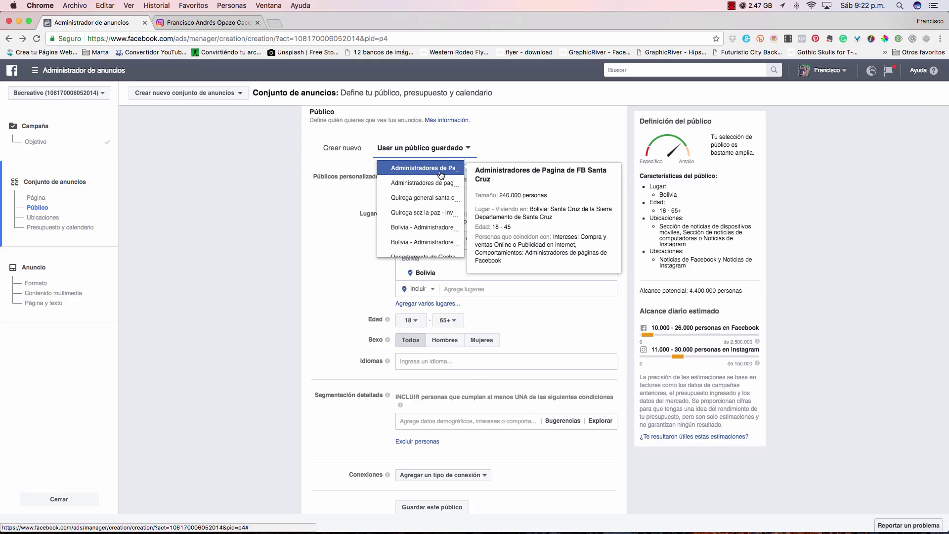
scroll(430, 220, down, 5)
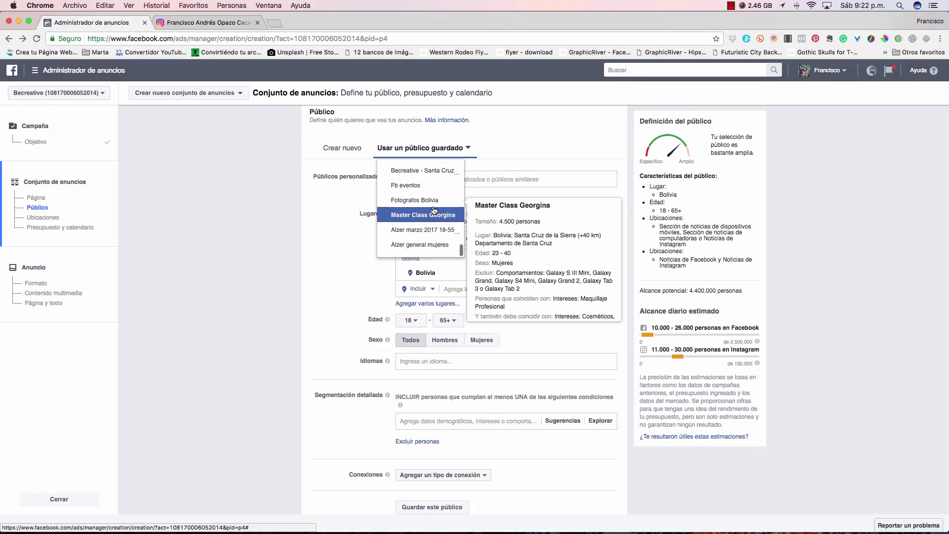
scroll(434, 210, up, 2)
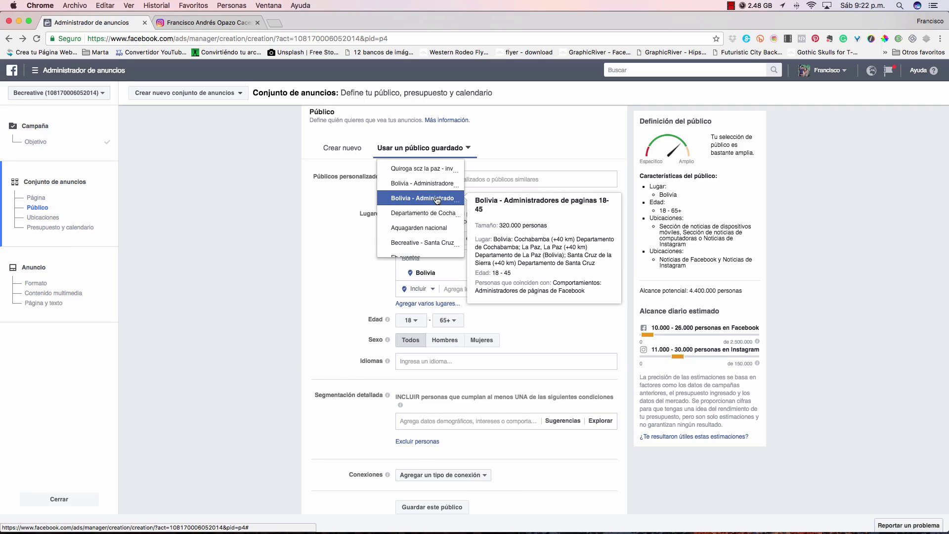
click(438, 200)
Switch the ad set to manually edited placements and exclude Facebook Noticias
scroll(499, 296, down, 3)
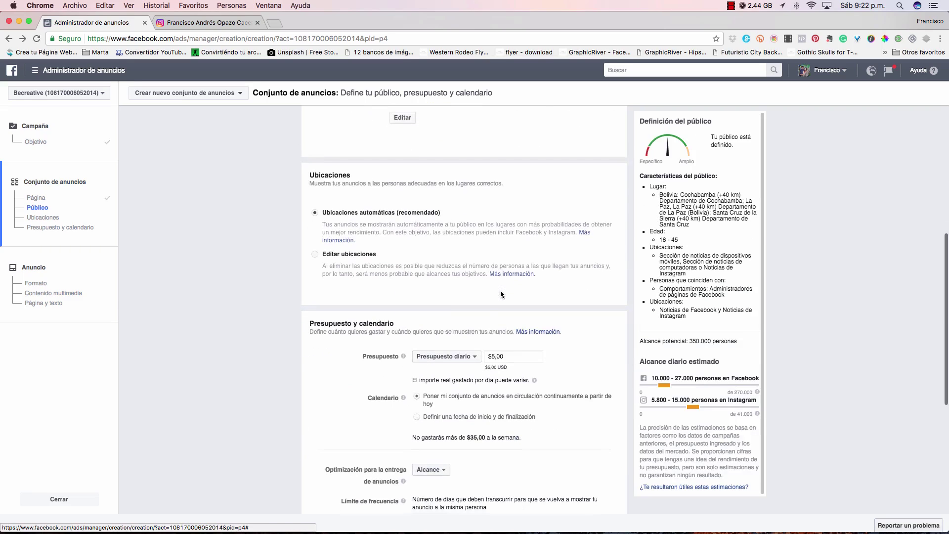
scroll(449, 285, down, 1)
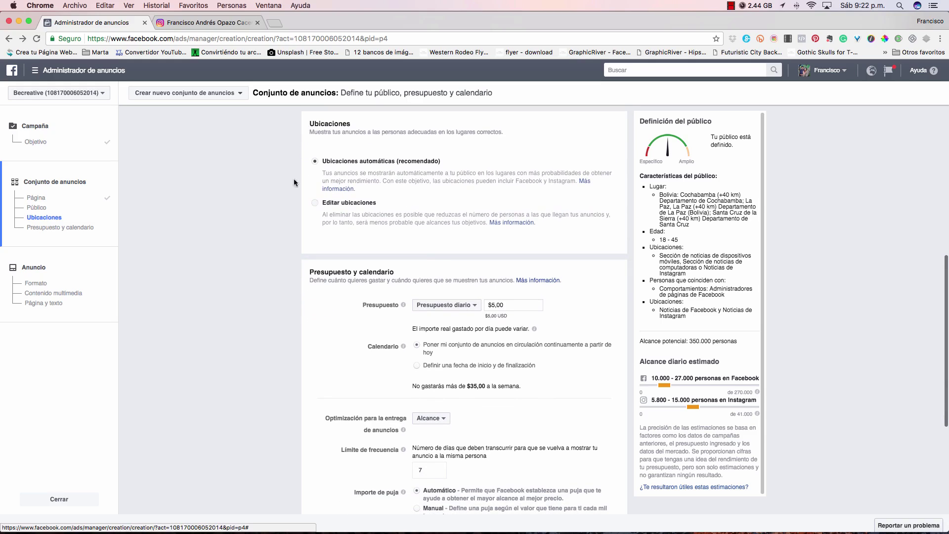
click(315, 204)
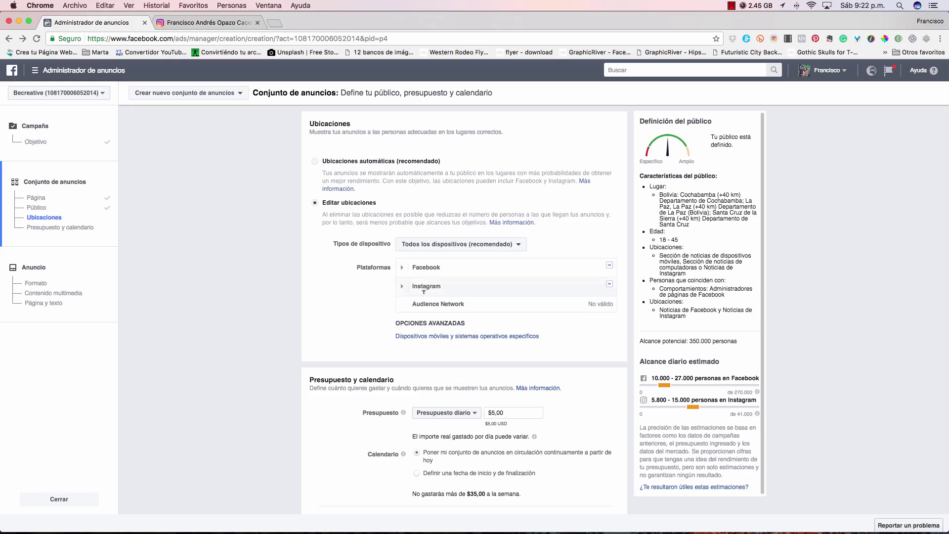
mouse_move(427, 303)
click(402, 268)
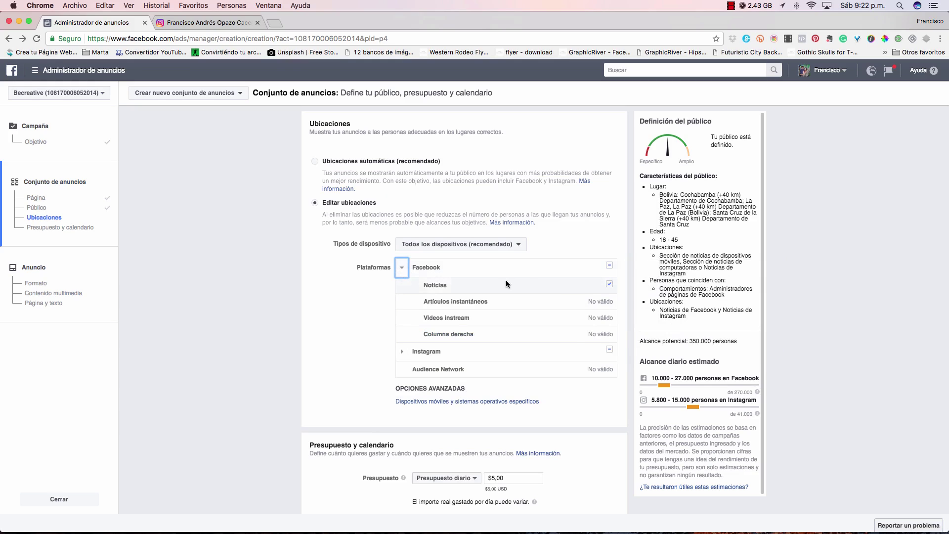
click(609, 284)
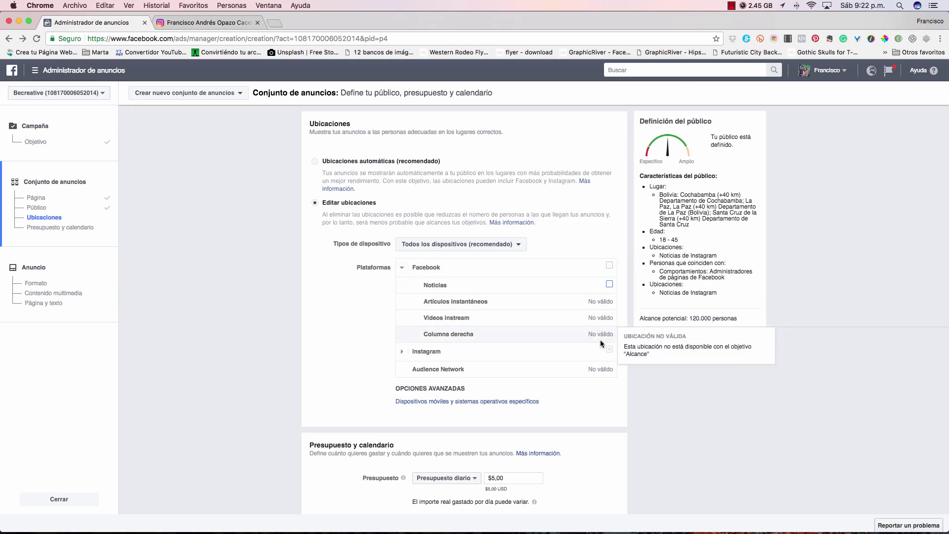
Restrict the Instagram placement to Stories, replacing Noticias
scroll(519, 319, down, 3)
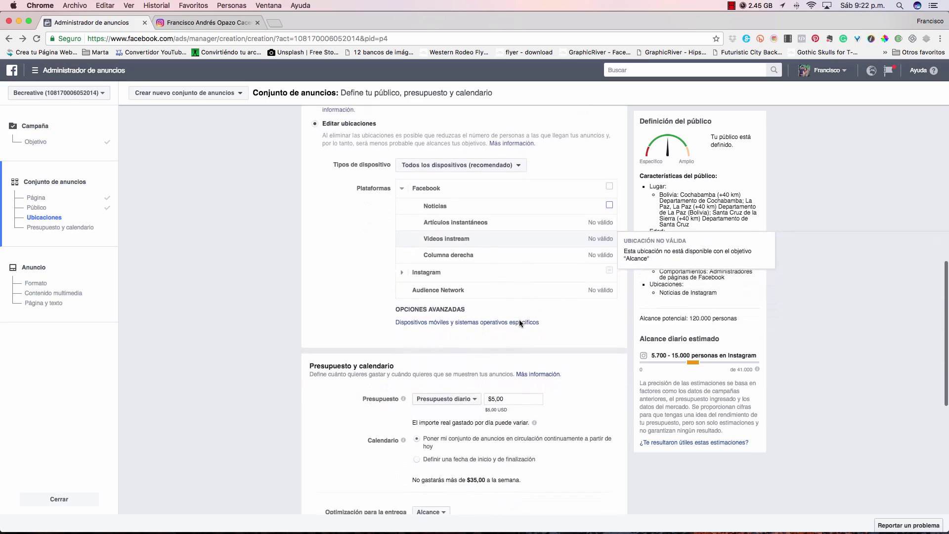
mouse_move(435, 269)
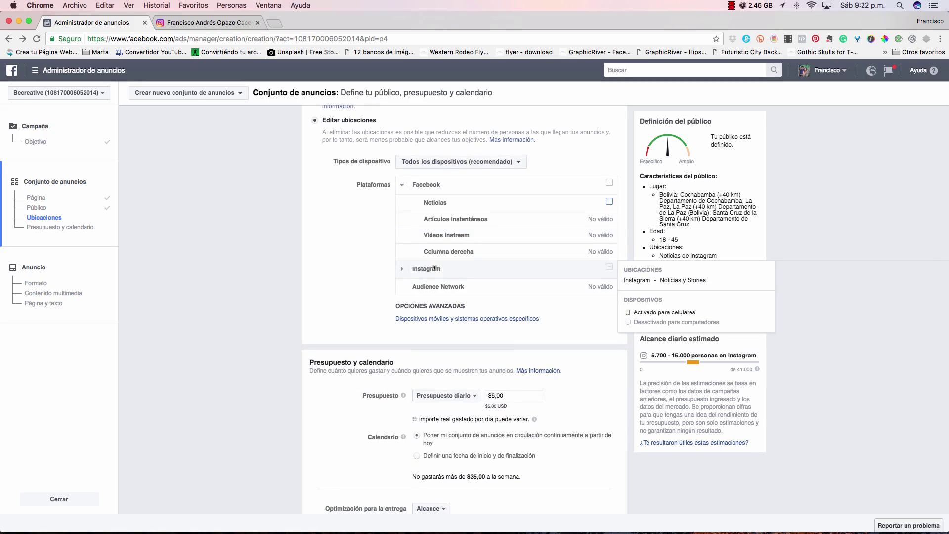
click(403, 270)
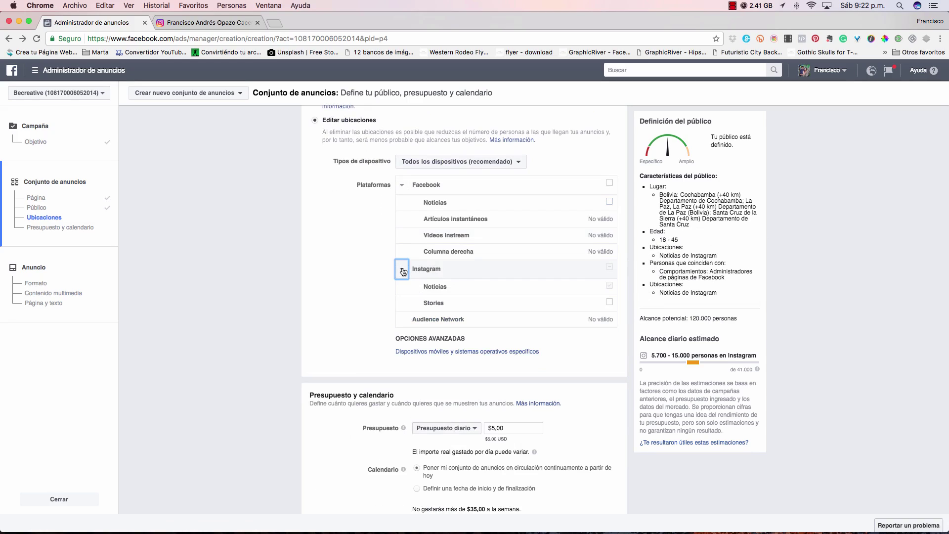
mouse_move(465, 289)
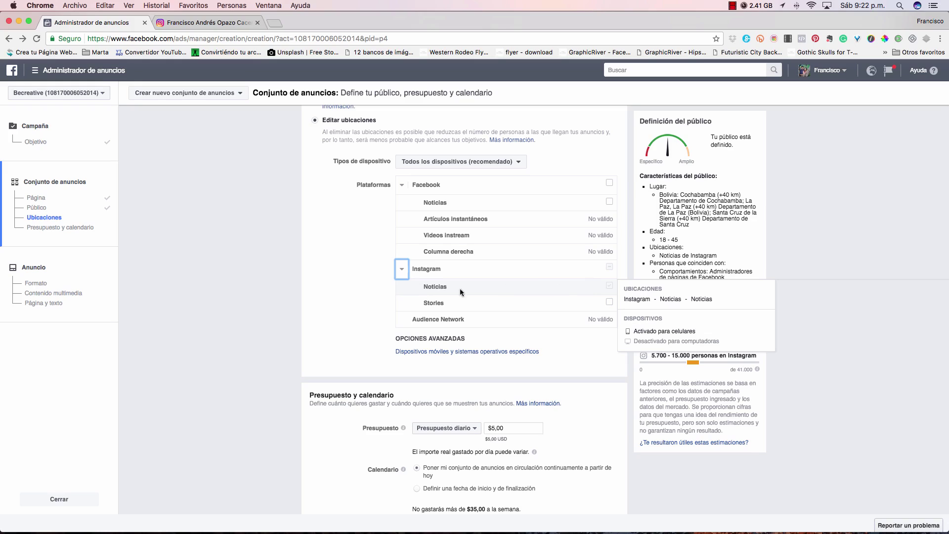
mouse_move(440, 303)
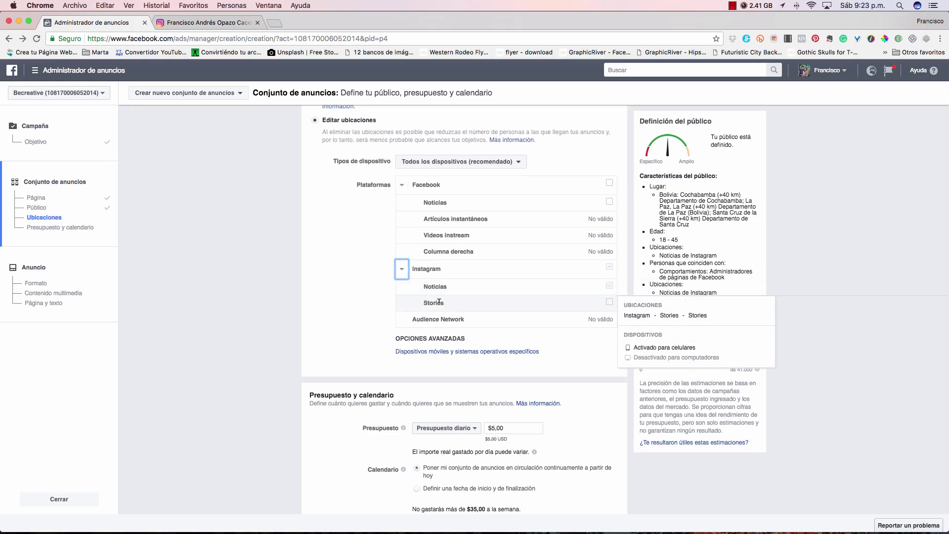
click(610, 303)
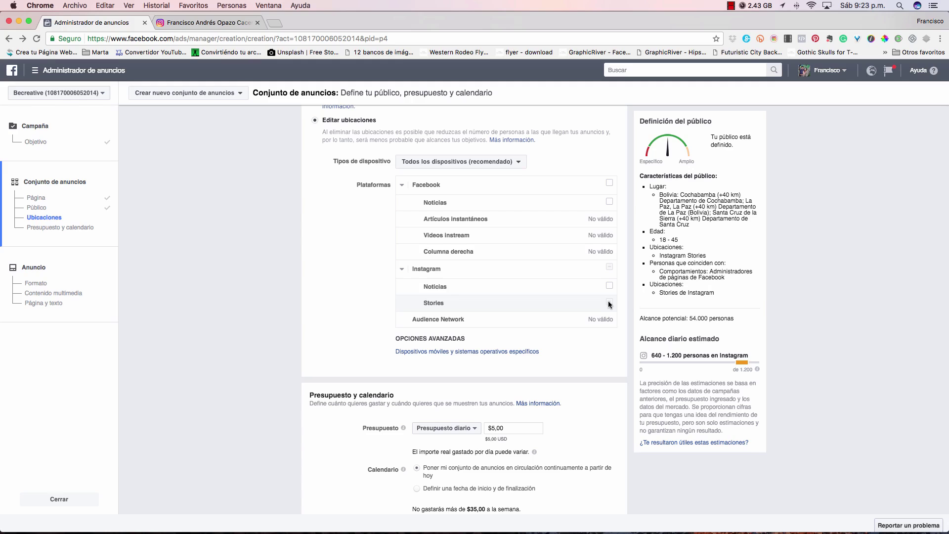
mouse_move(609, 299)
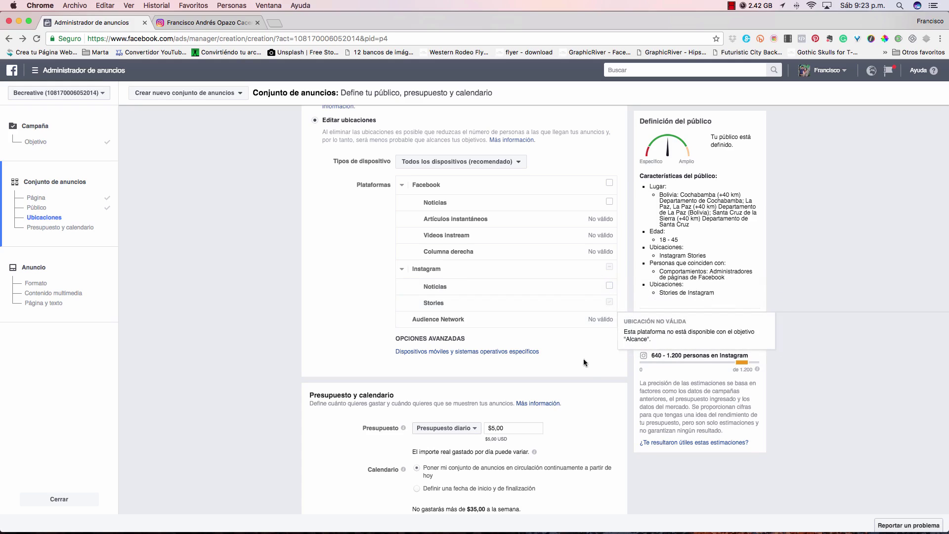
Change the budget type to Presupuesto del conjunto de anuncios and set the amount to $10,00
scroll(584, 358, down, 3)
scroll(581, 354, down, 6)
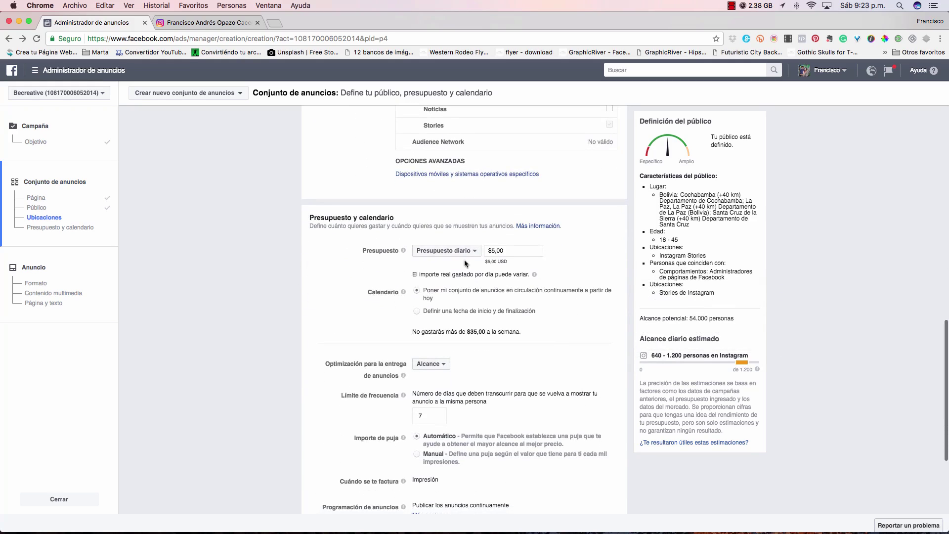
click(446, 251)
click(461, 277)
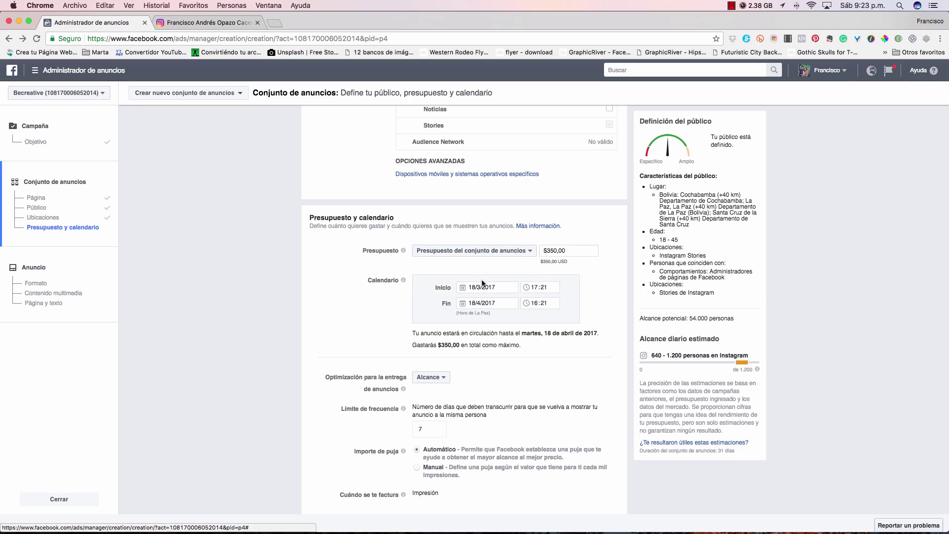
click(555, 251)
key(BackSpace)
key(BackSpace)
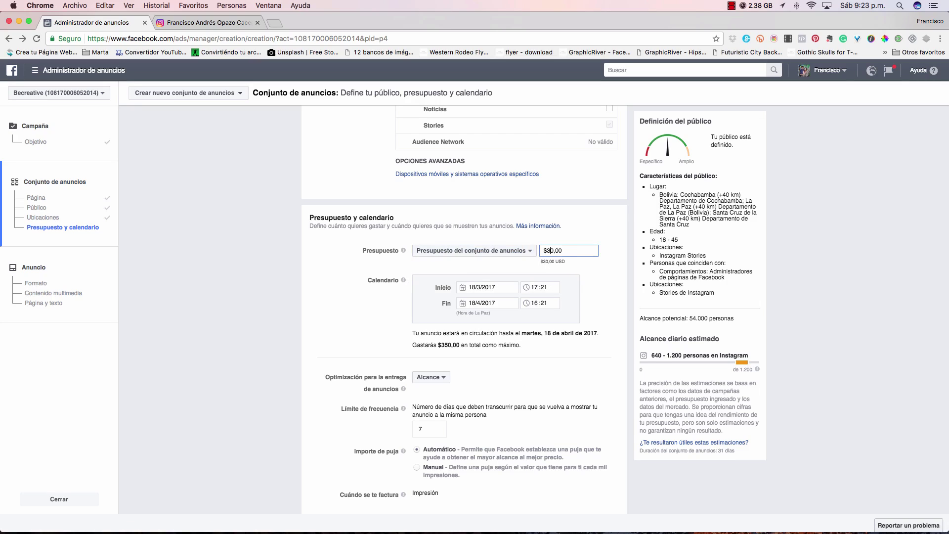
text(1)
Set the ad set's end date to 19/3/2017
click(462, 305)
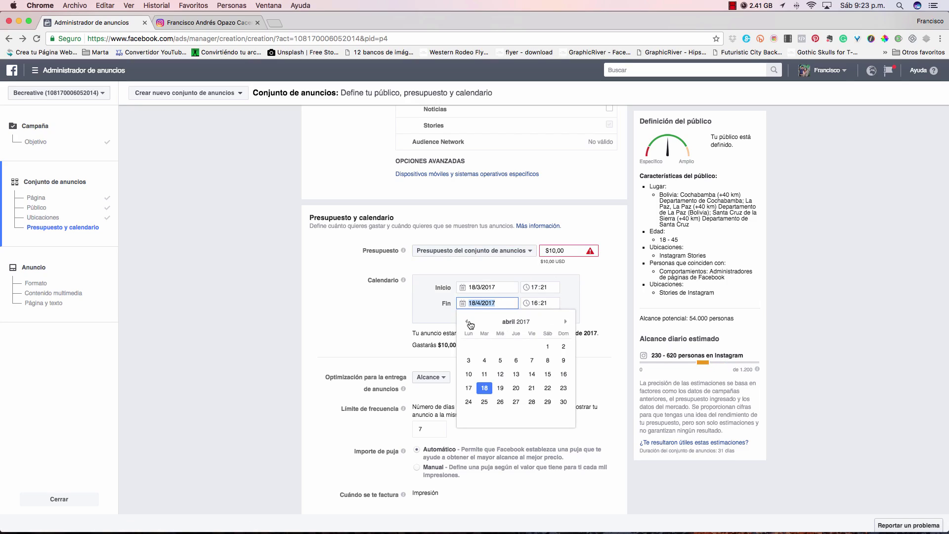
click(466, 321)
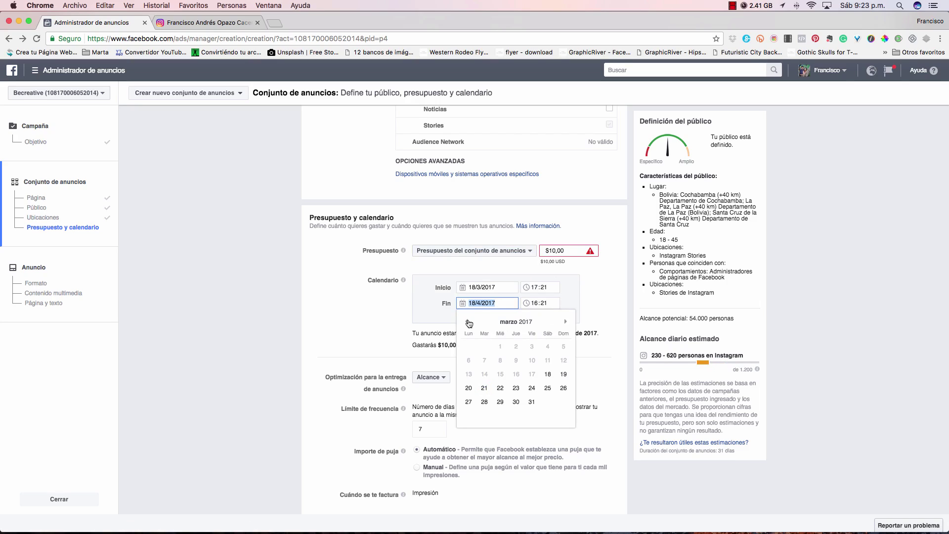
click(564, 375)
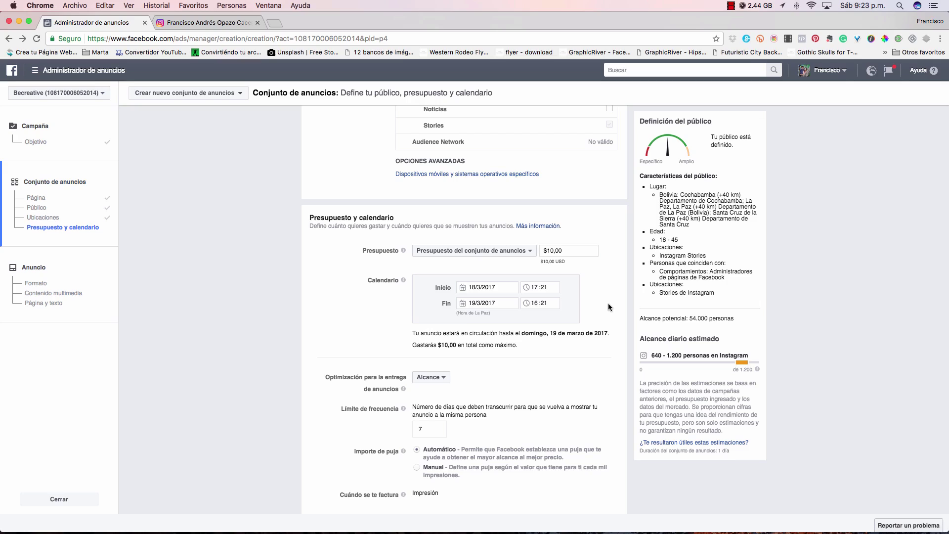
Name the ad set "Campaña Mini curso Fb - Stories IG" and continue to the ad setup
scroll(609, 303, down, 2)
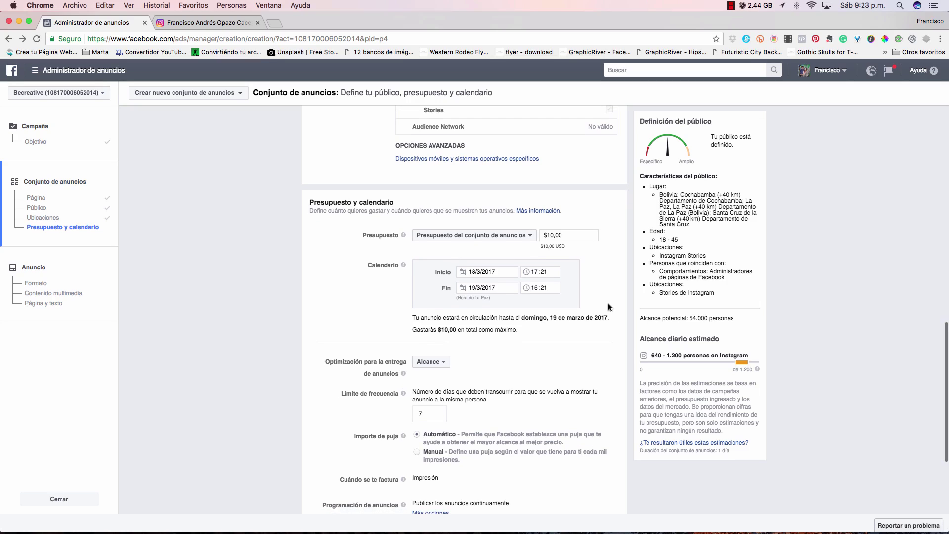
scroll(544, 350, down, 4)
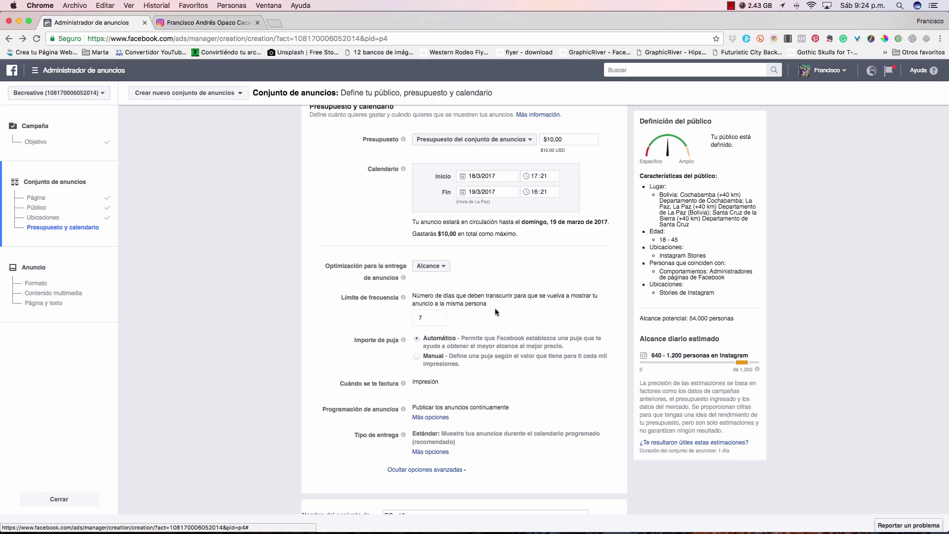
scroll(540, 342, down, 3)
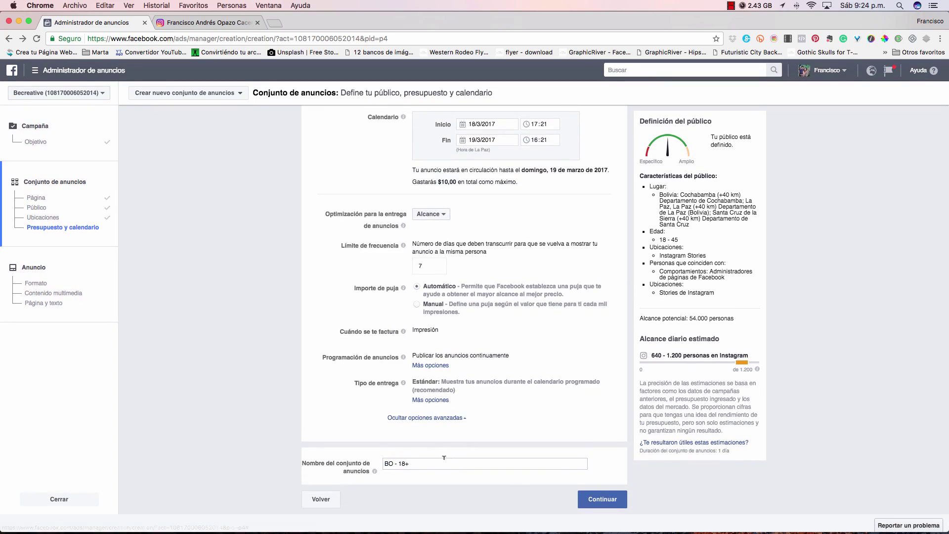
click(385, 464)
triple_click(415, 463)
text(Campaña Mini curso Fb - Stories IG)
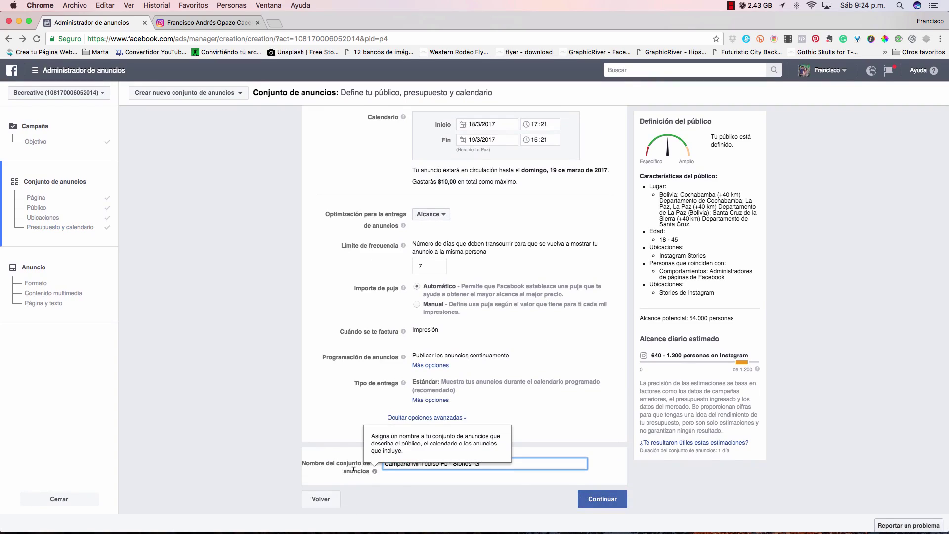
click(602, 502)
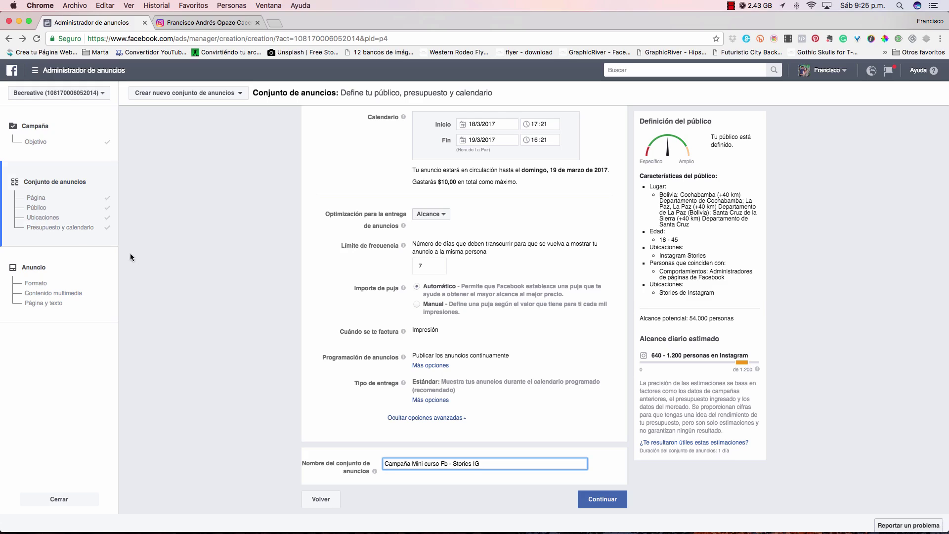
Continue to the ad setup and remove the preloaded 828 × 315 image from the single-image ad
click(592, 500)
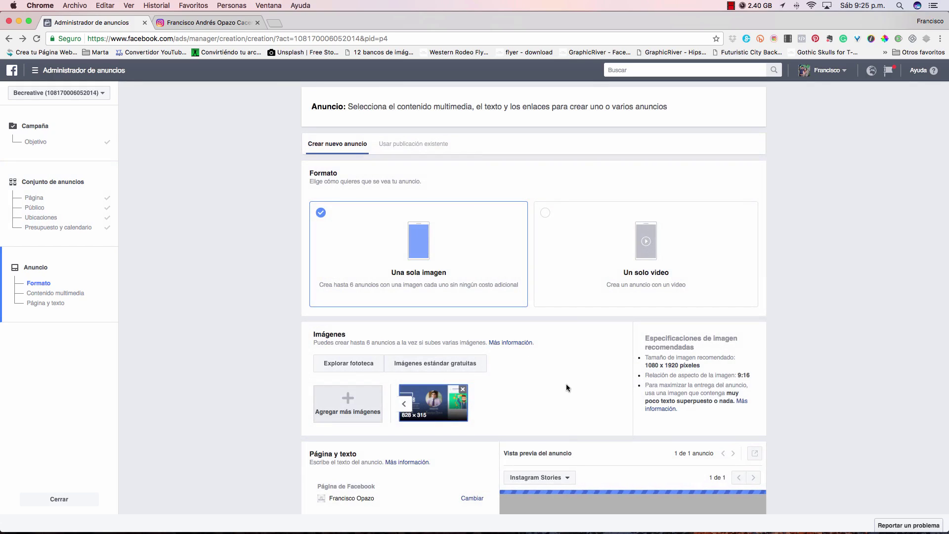
scroll(566, 384, down, 2)
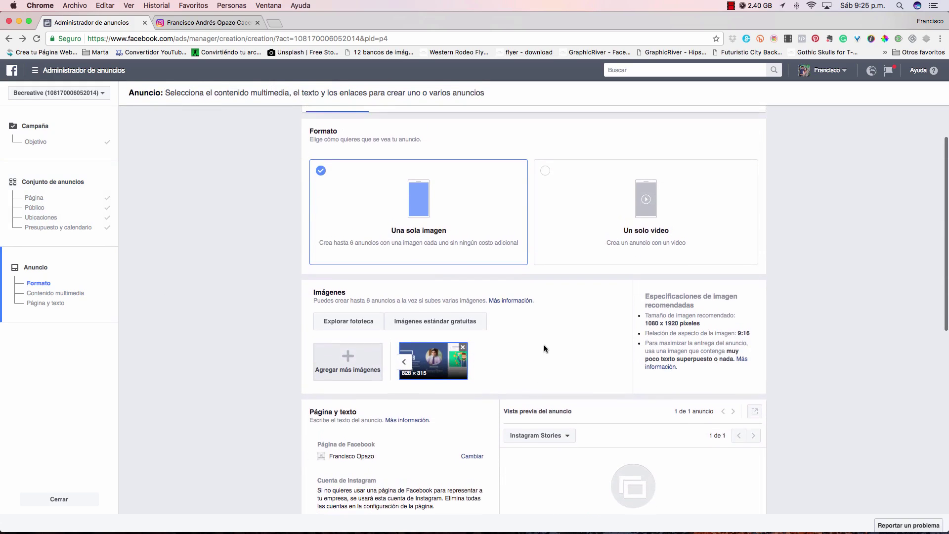
scroll(544, 345, up, 1)
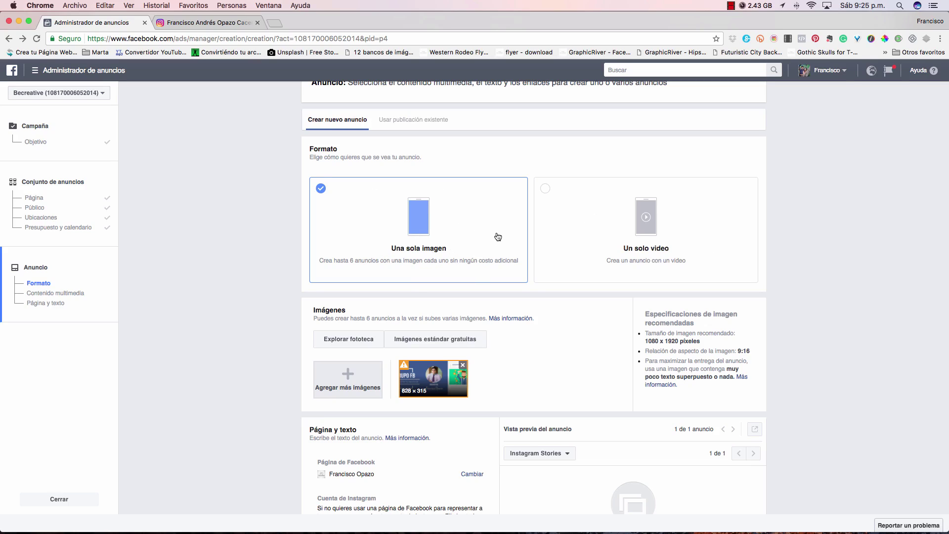
scroll(498, 237, down, 2)
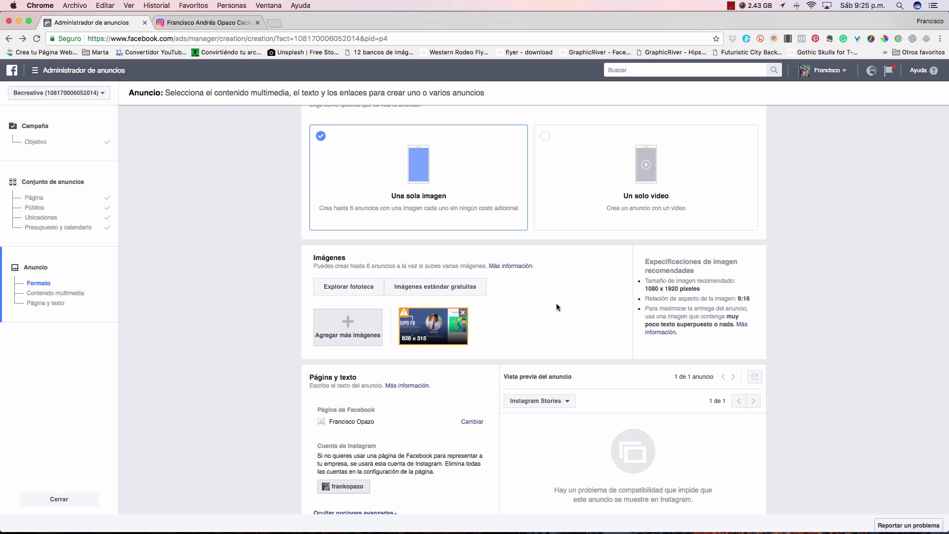
click(463, 312)
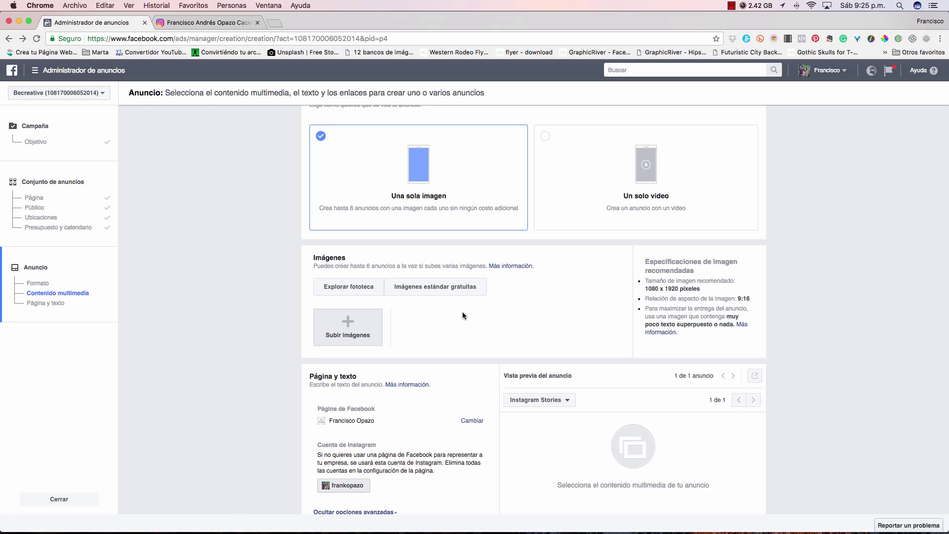
Set the ad's pixel tracking to track all conversions with the Facebook pixel
scroll(452, 326, down, 5)
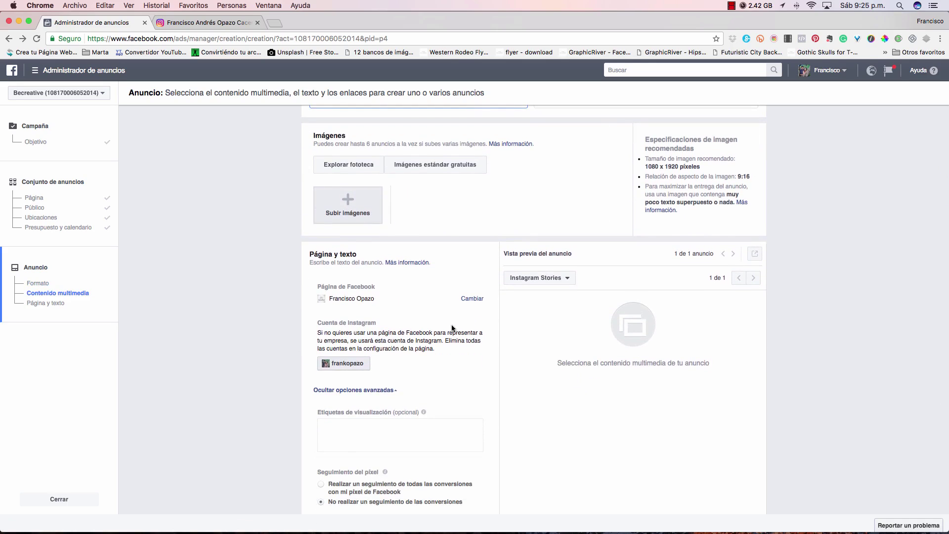
scroll(452, 328, up, 3)
scroll(452, 328, down, 2)
scroll(452, 328, down, 2)
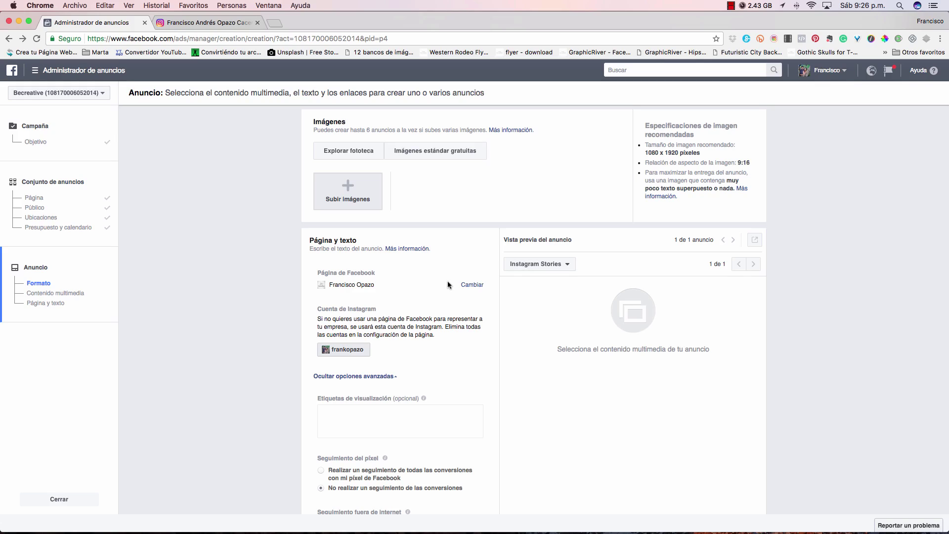
scroll(448, 285, down, 3)
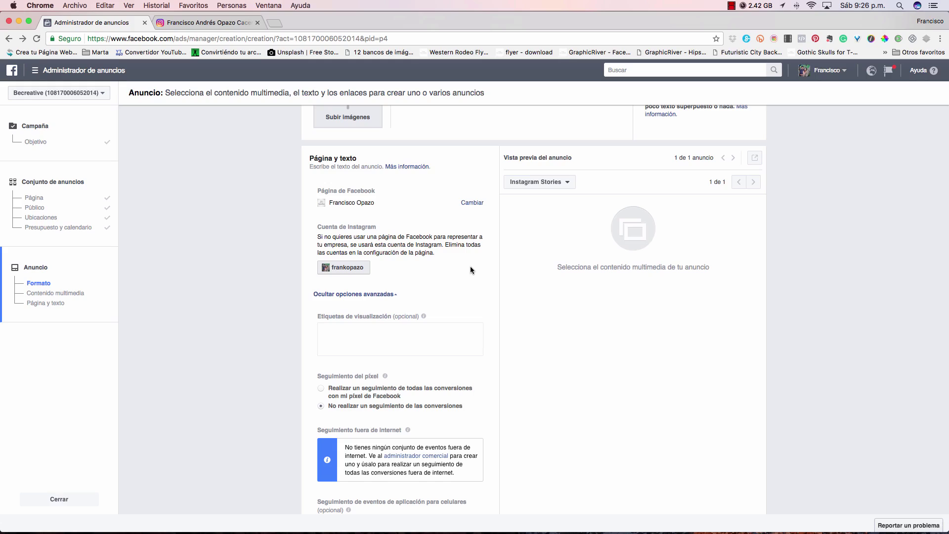
scroll(470, 266, down, 5)
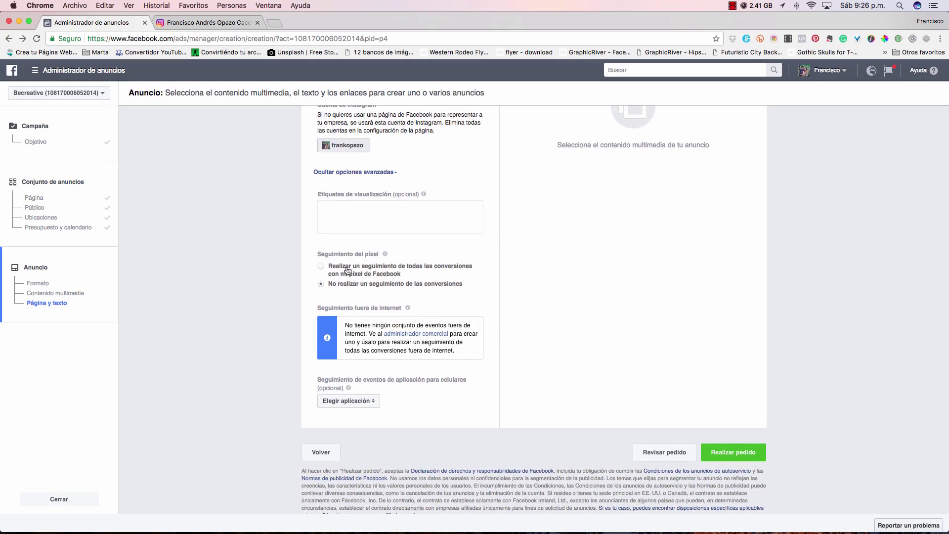
click(321, 268)
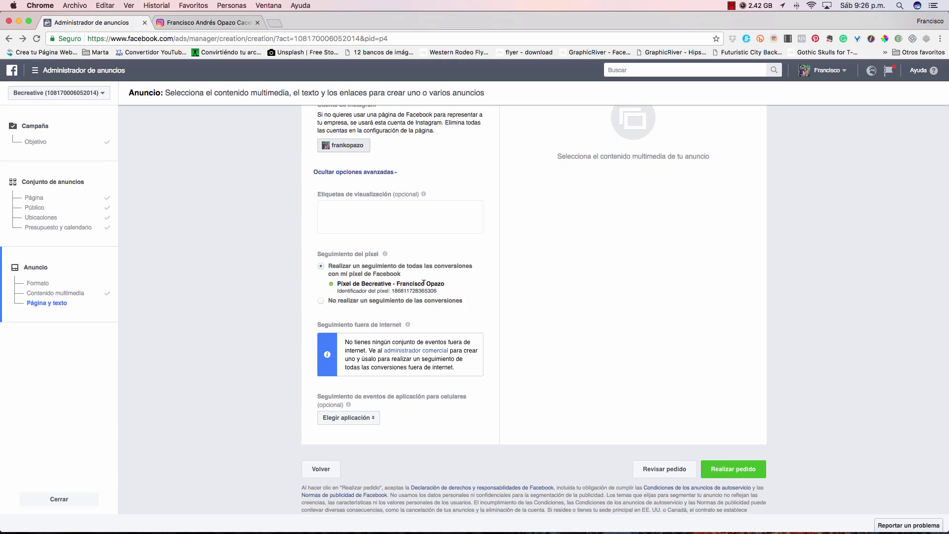
Start uploading images for the ad and enlarge the file chooser to show the folder's contents
scroll(500, 272, up, 6)
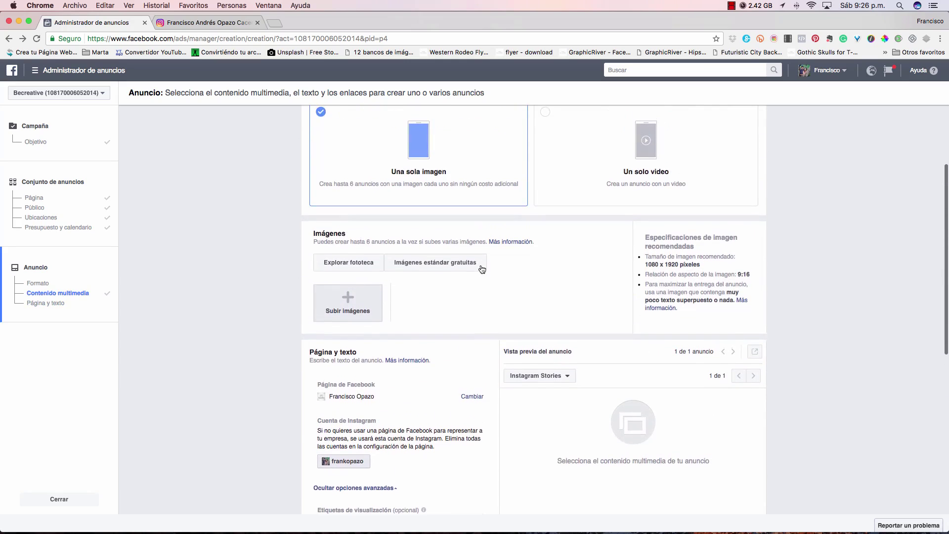
scroll(511, 265, down, 2)
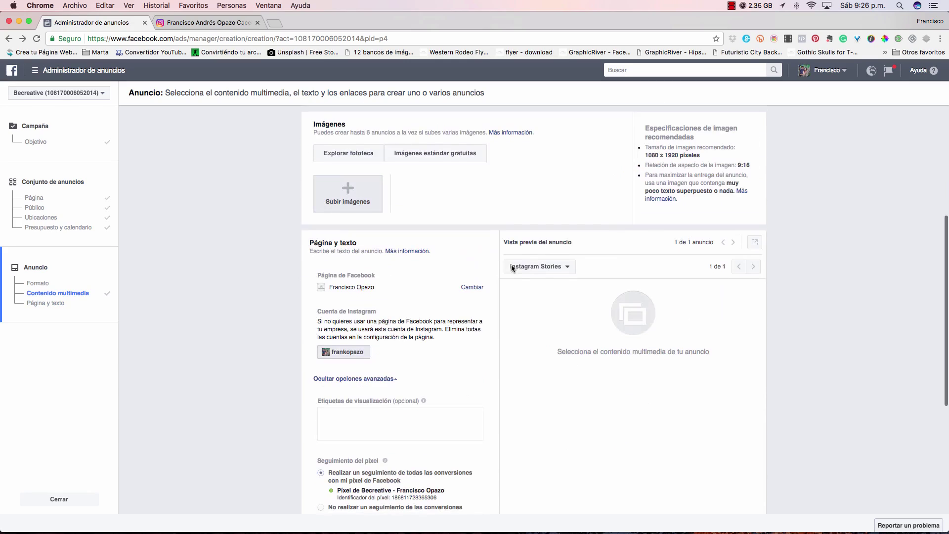
click(353, 191)
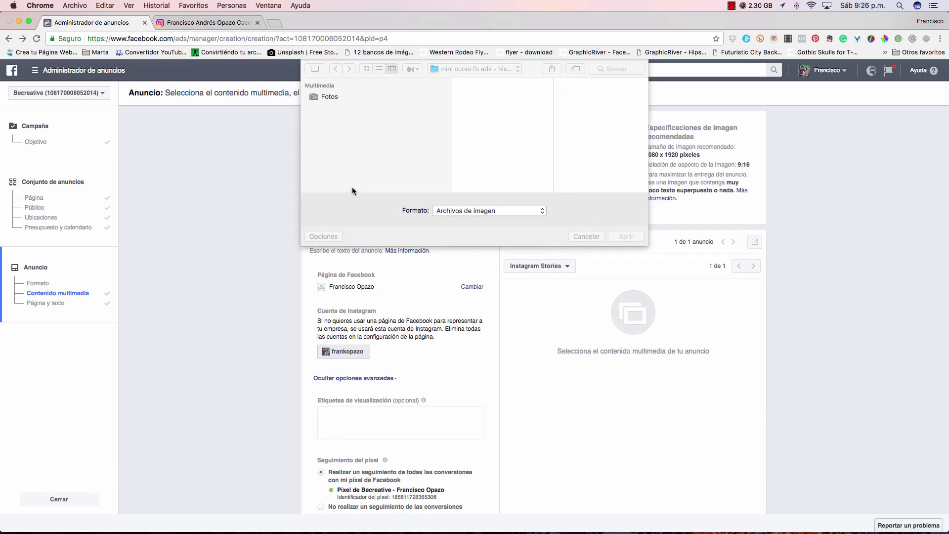
drag(646, 247, 757, 454)
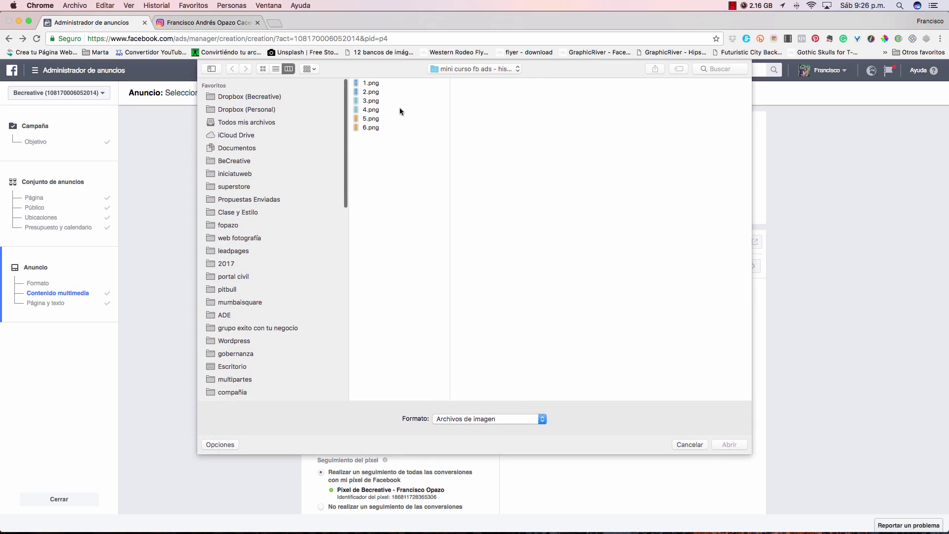
Preview the story designs from 1.png through 6.png one after another before uploading
click(383, 83)
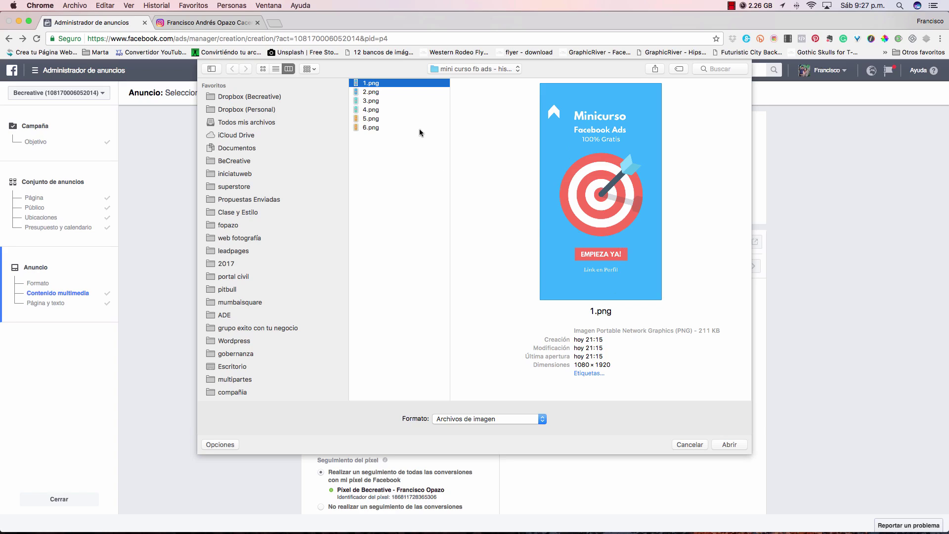
key(Down)
key(Up)
key(Down)
key(Down)
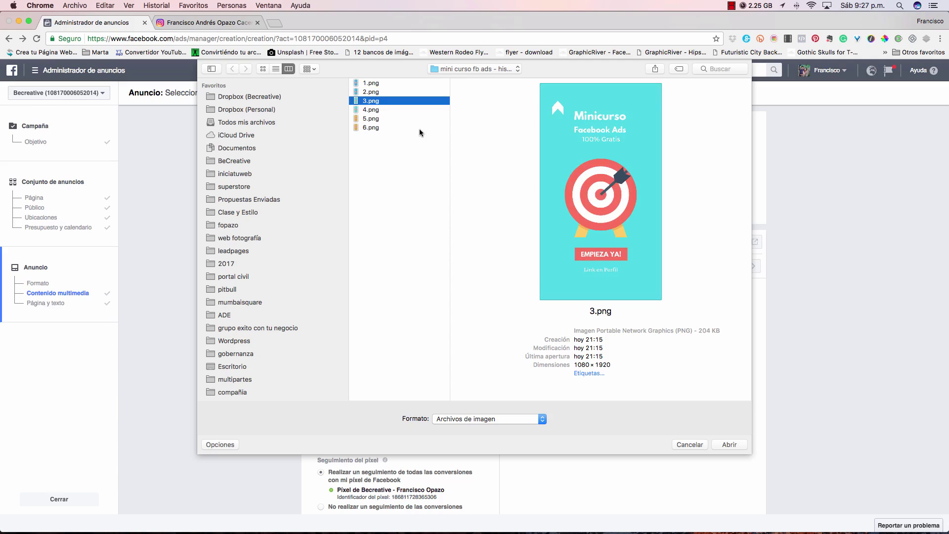
key(Down)
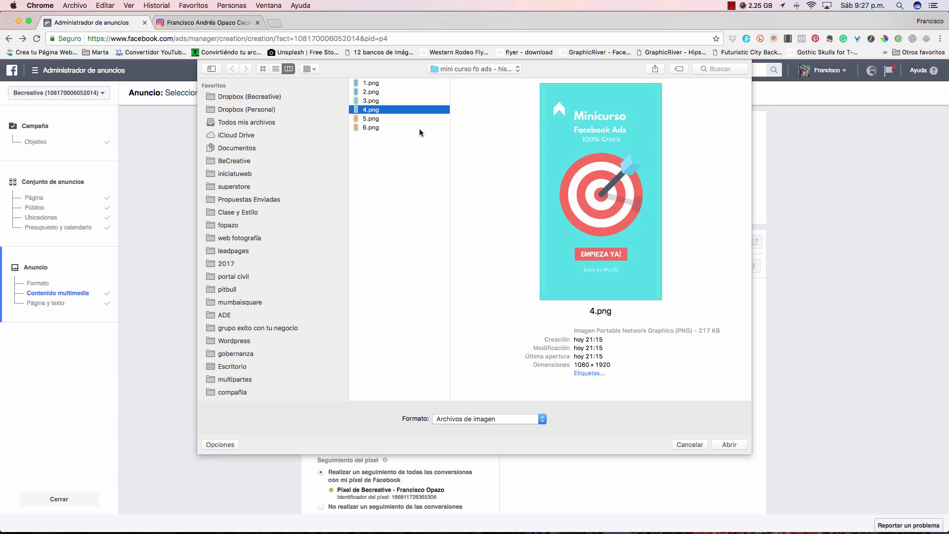
key(Down)
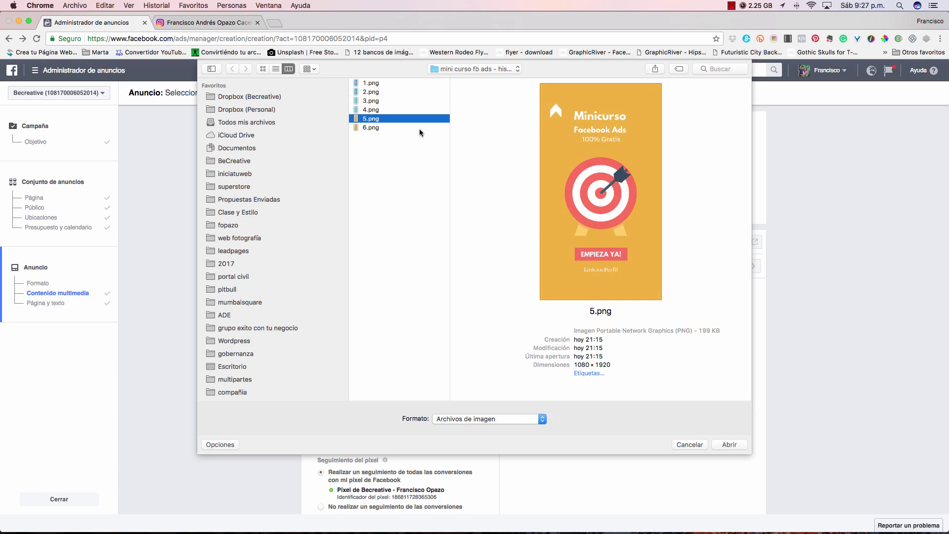
key(Down)
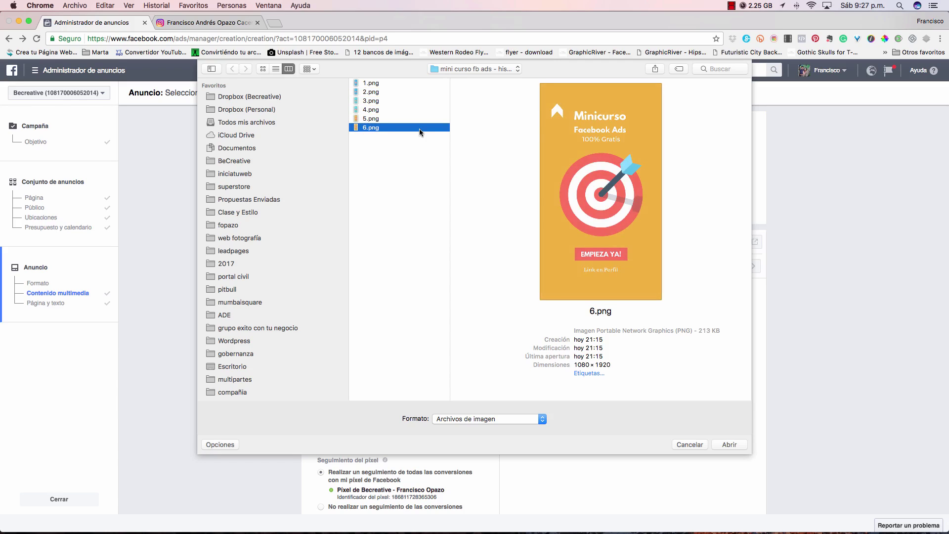
Select all six files from 1.png to 6.png and upload them as the ad images
key(Up)
key(Up)
key(Up)
key(Up)
key(Up)
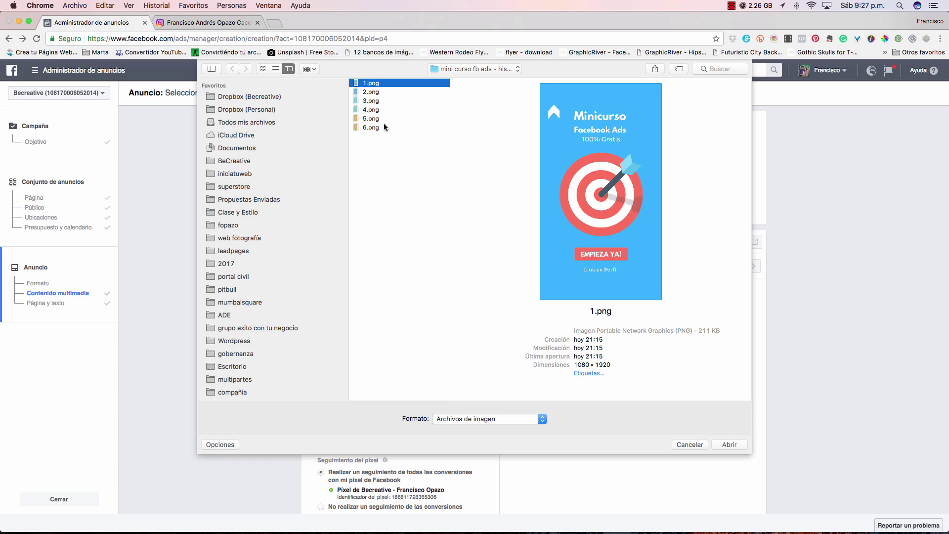
shift+click(372, 129)
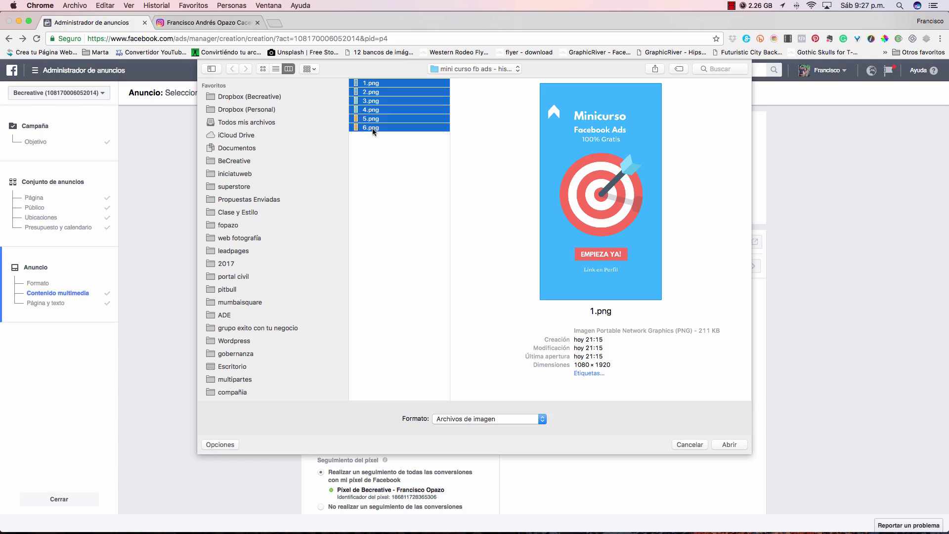
click(730, 445)
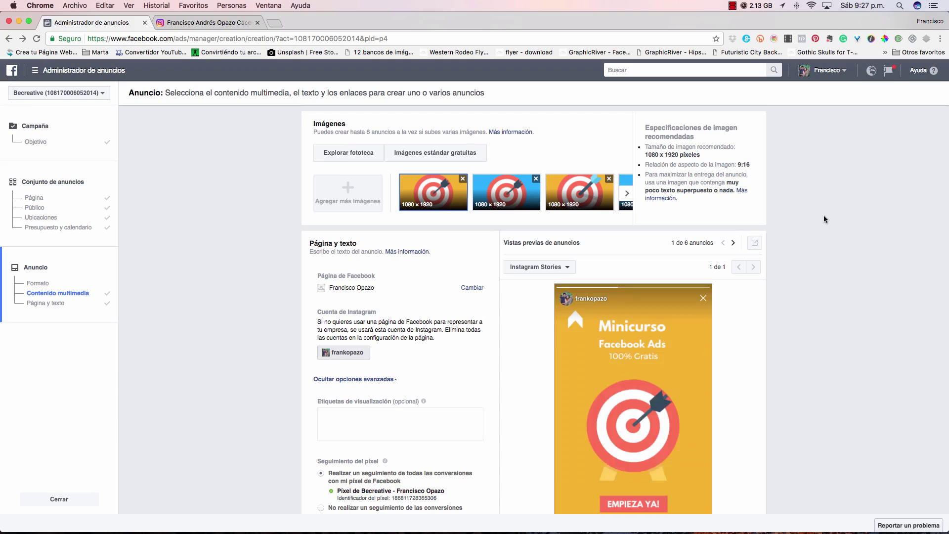
Review the Instagram Stories previews of all six ads, from the first to the last
scroll(824, 215, down, 3)
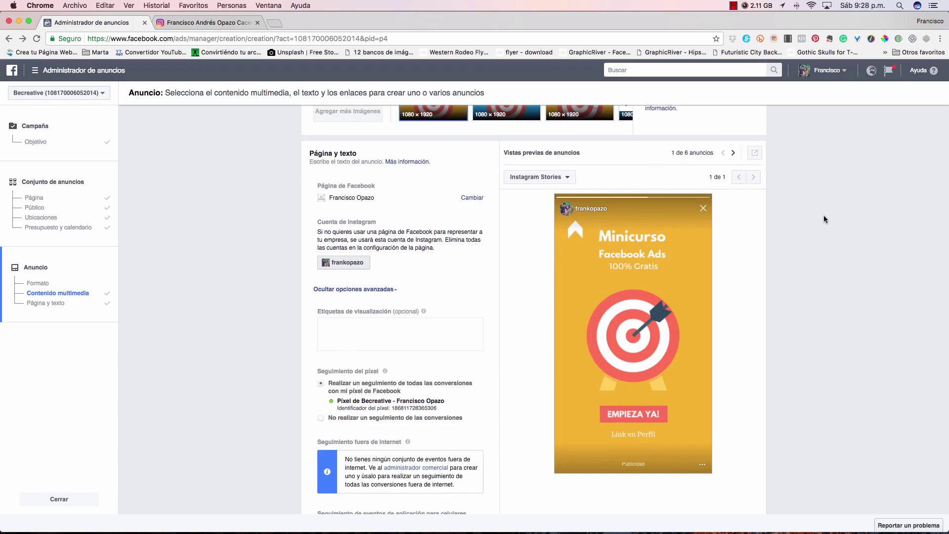
scroll(824, 215, up, 2)
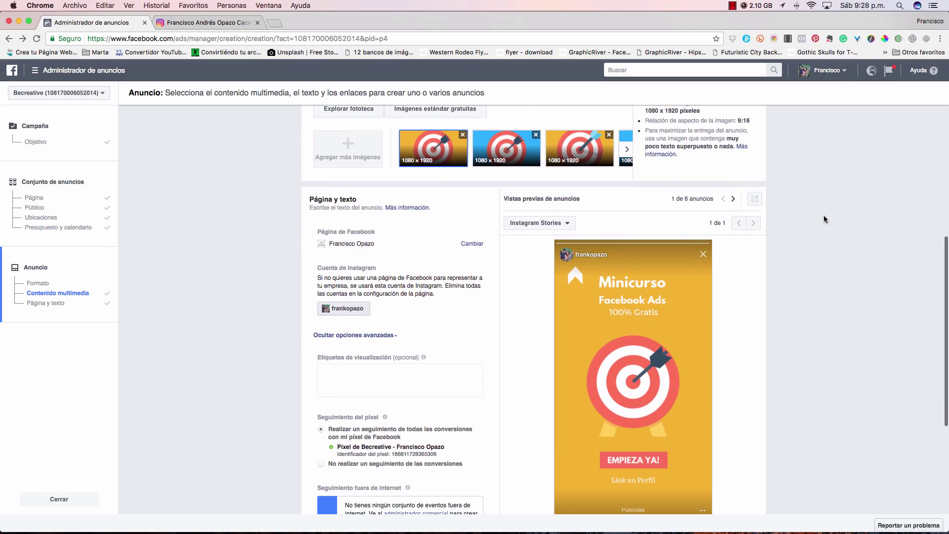
scroll(825, 219, down, 3)
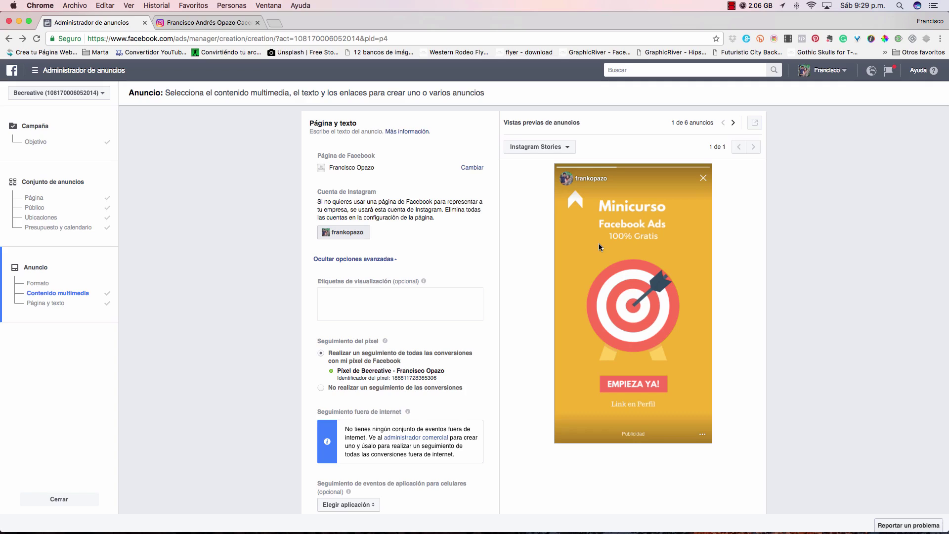
scroll(598, 243, up, 2)
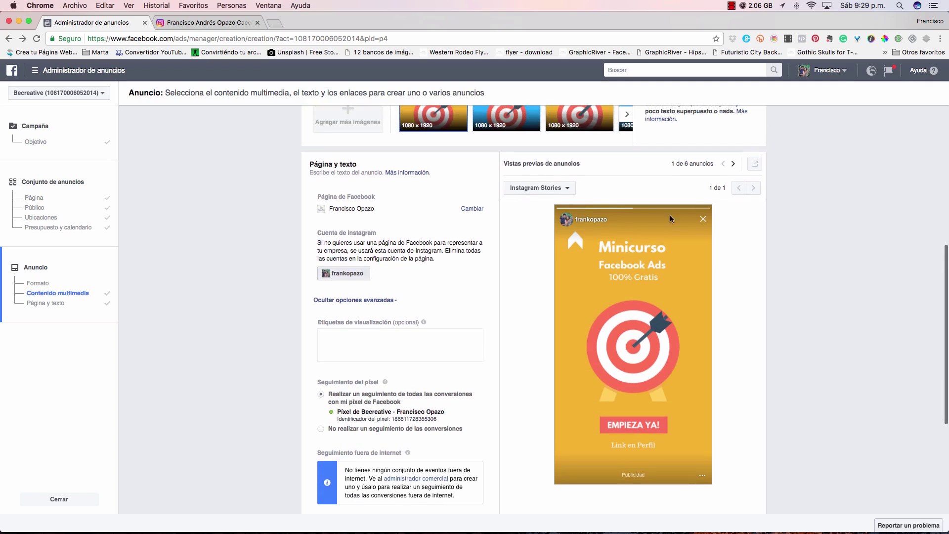
click(734, 164)
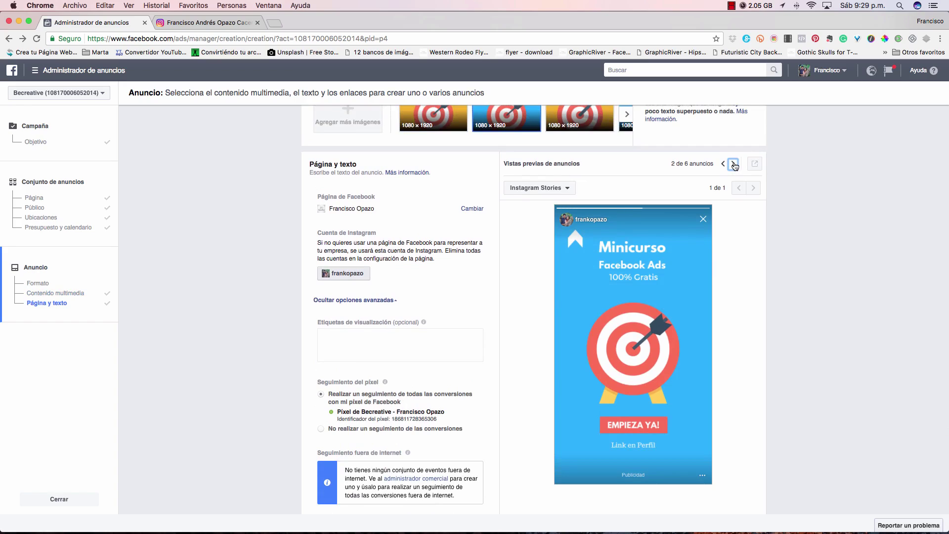
click(734, 164)
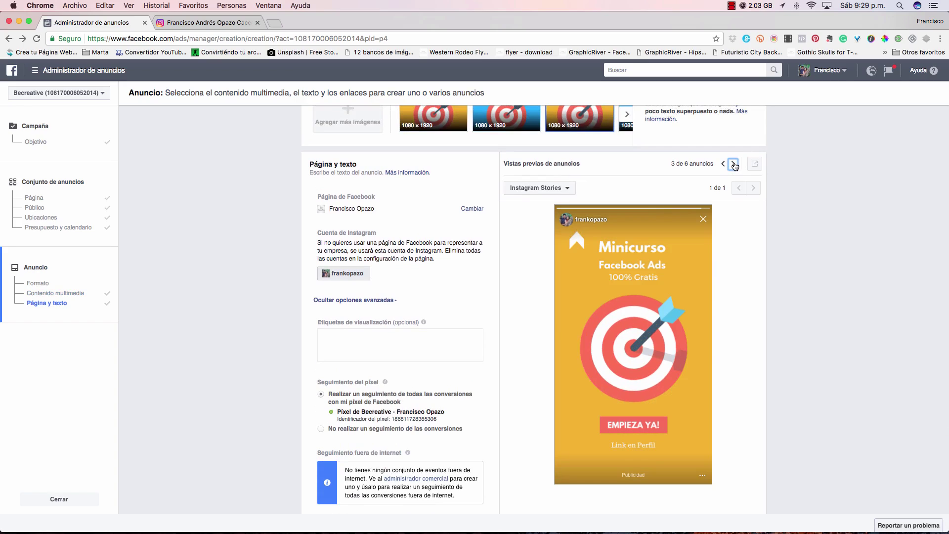
click(735, 164)
click(734, 164)
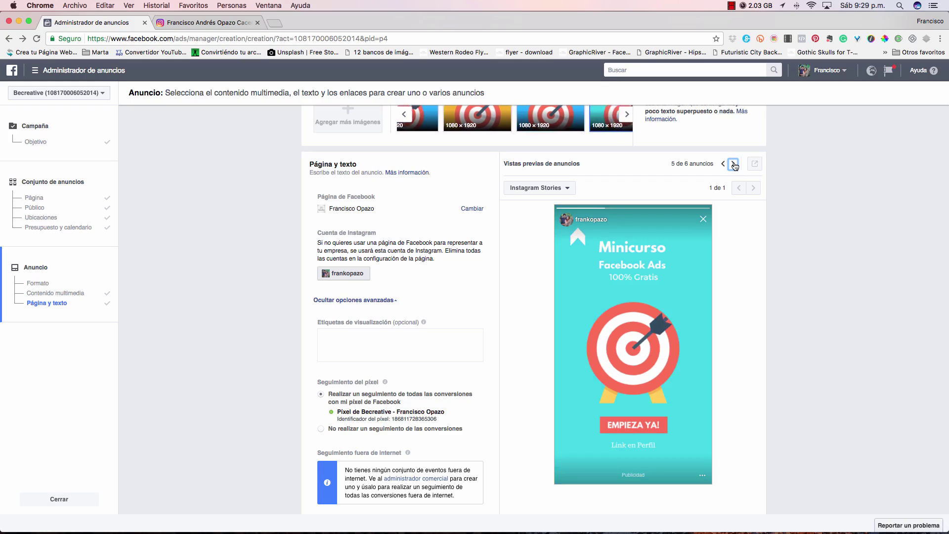
click(735, 165)
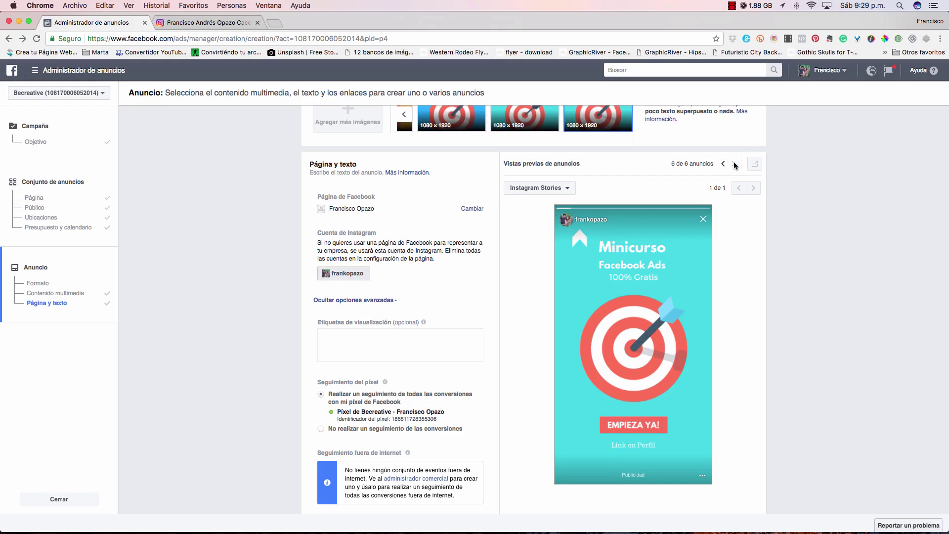
Read the notice about the ad's reach below the ad settings and compare it with the story preview
scroll(639, 340, up, 2)
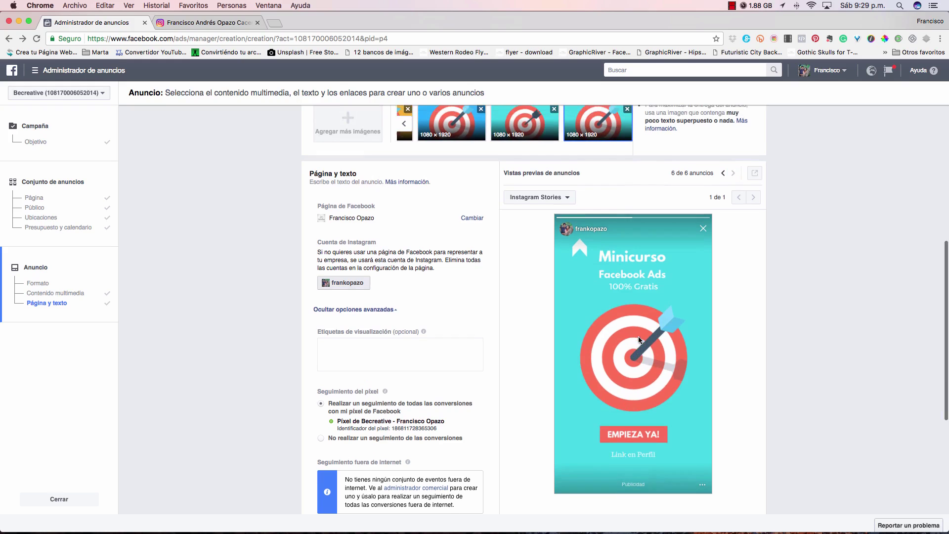
scroll(639, 336, down, 5)
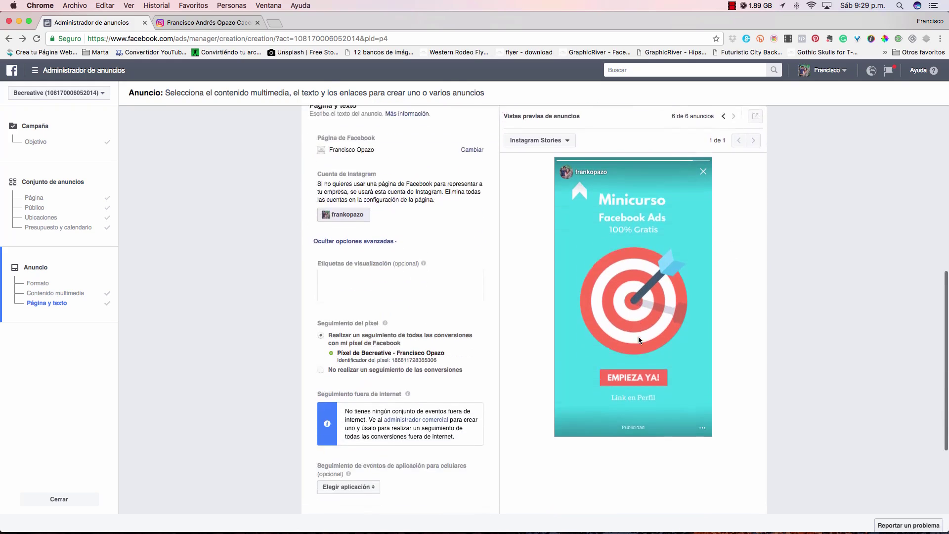
scroll(651, 383, down, 2)
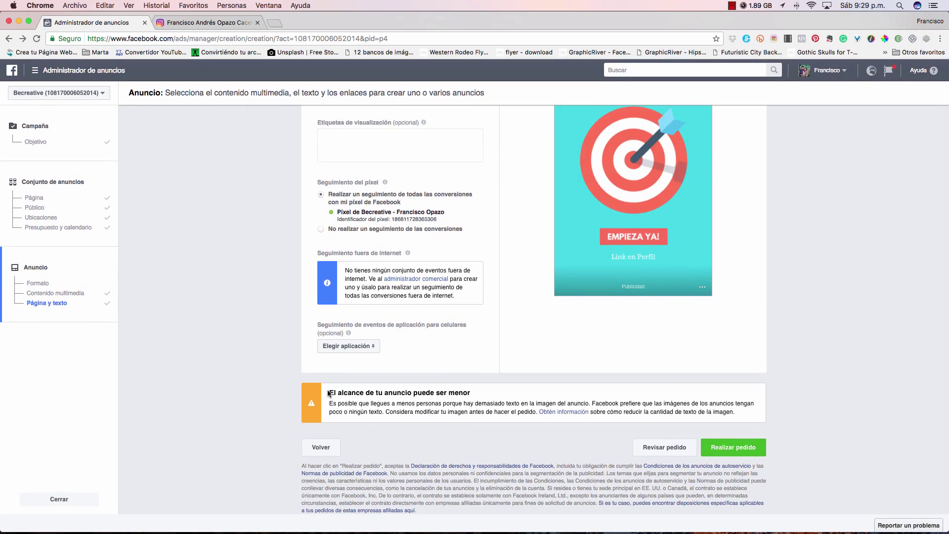
drag(329, 393, 471, 391)
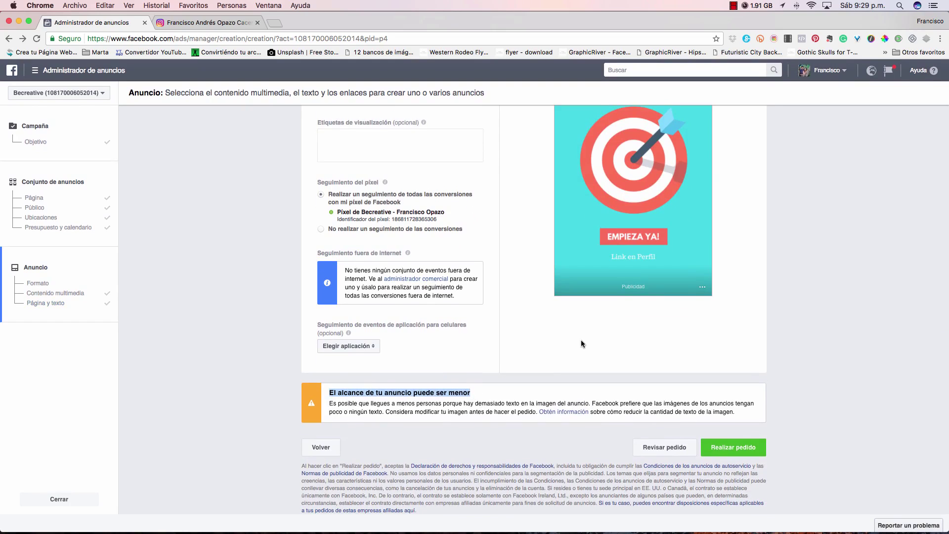
scroll(581, 342, up, 2)
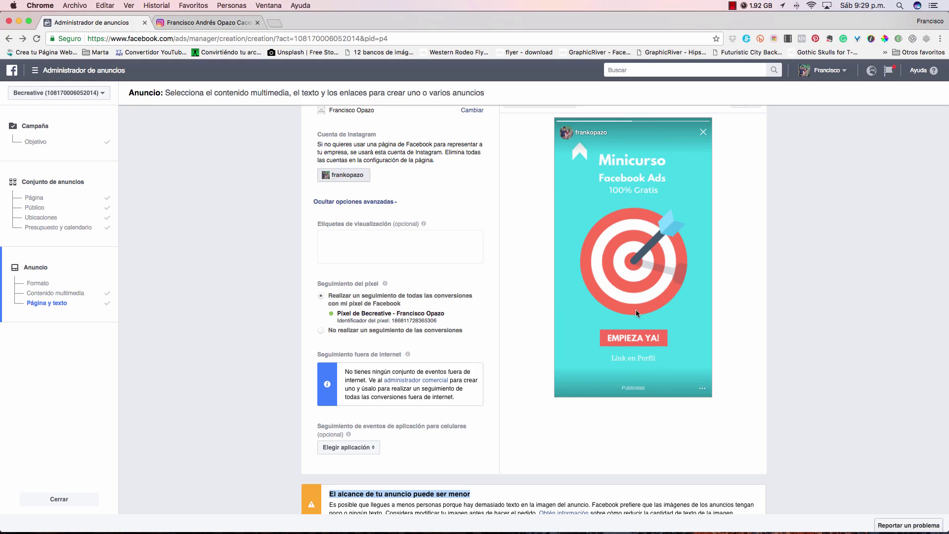
Place the order for the ads despite the image text warning, and continue past the order confirmation
scroll(642, 309, down, 2)
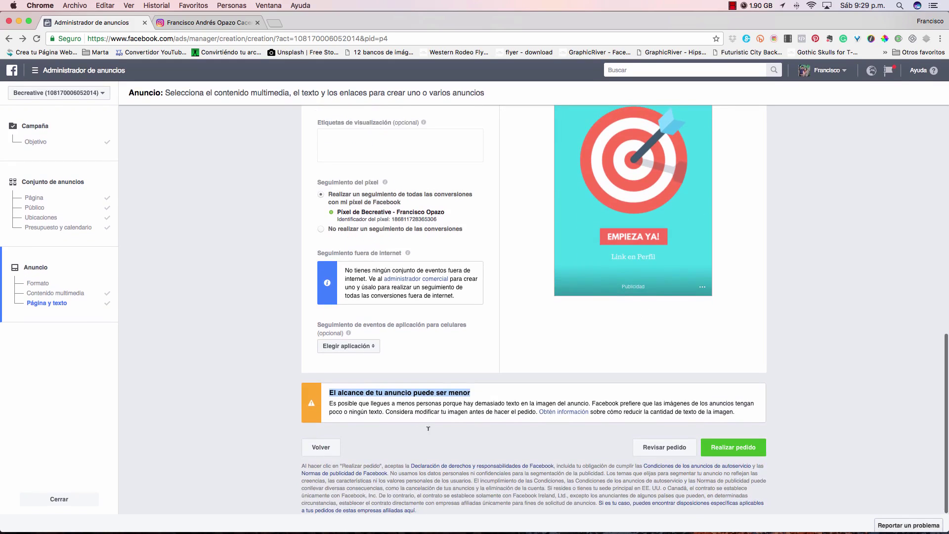
click(528, 428)
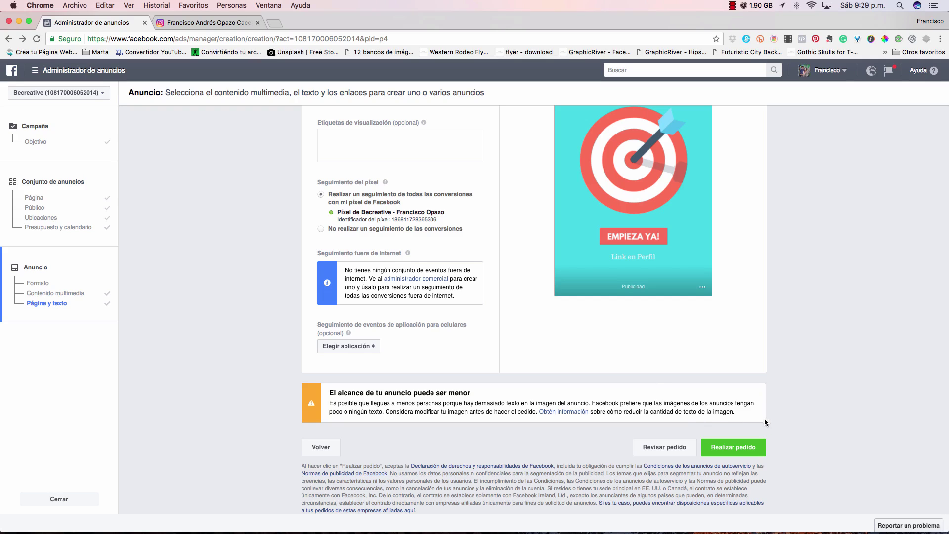
click(727, 449)
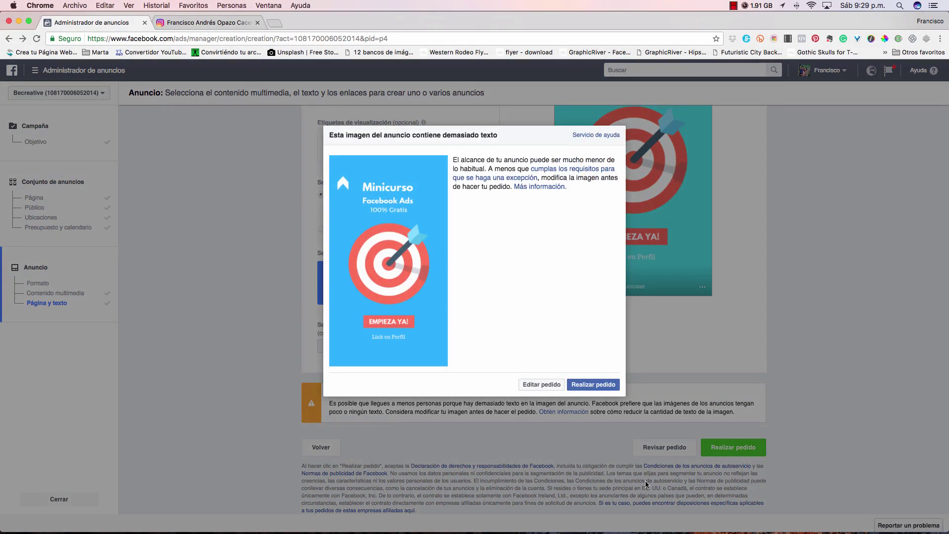
click(591, 386)
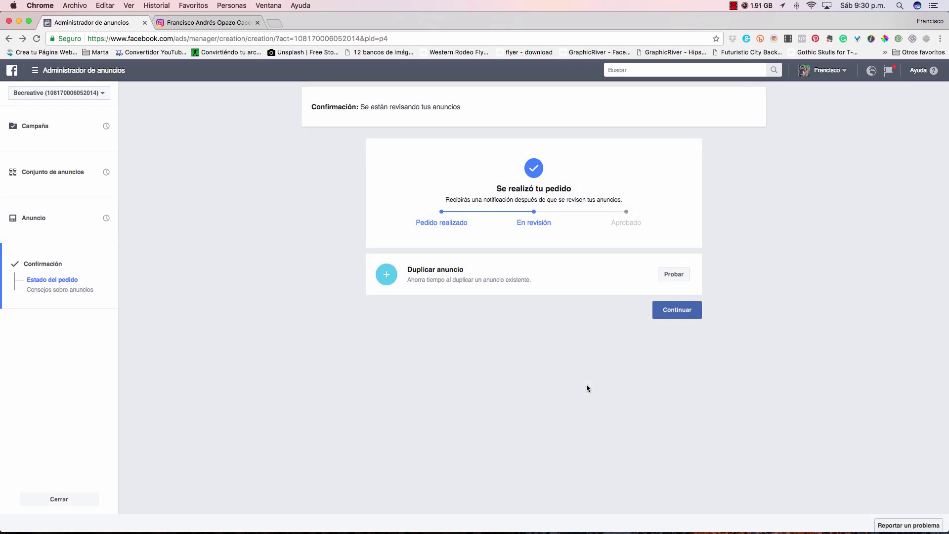
click(677, 310)
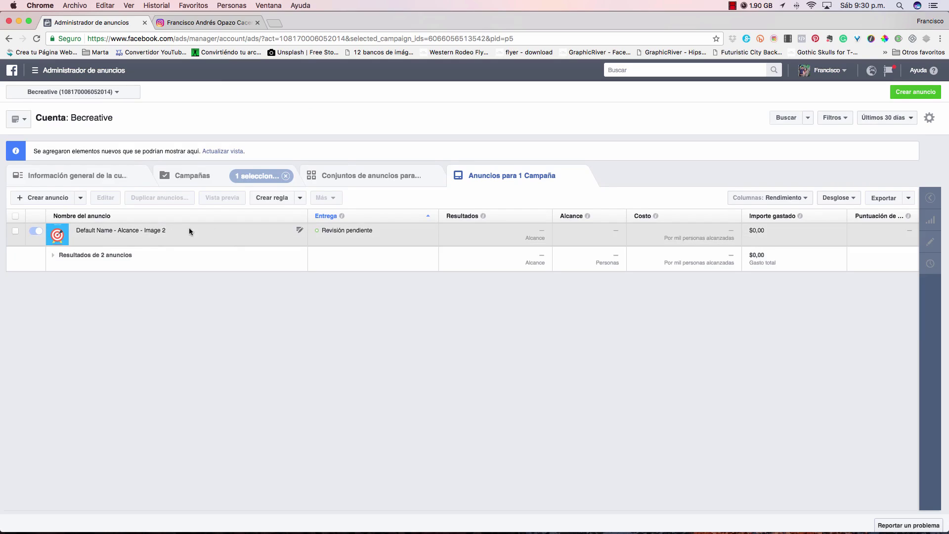
Check the ad set "Campaña Mini curso Fb - Stories IG" and the delivery status of the ads inside it
click(387, 178)
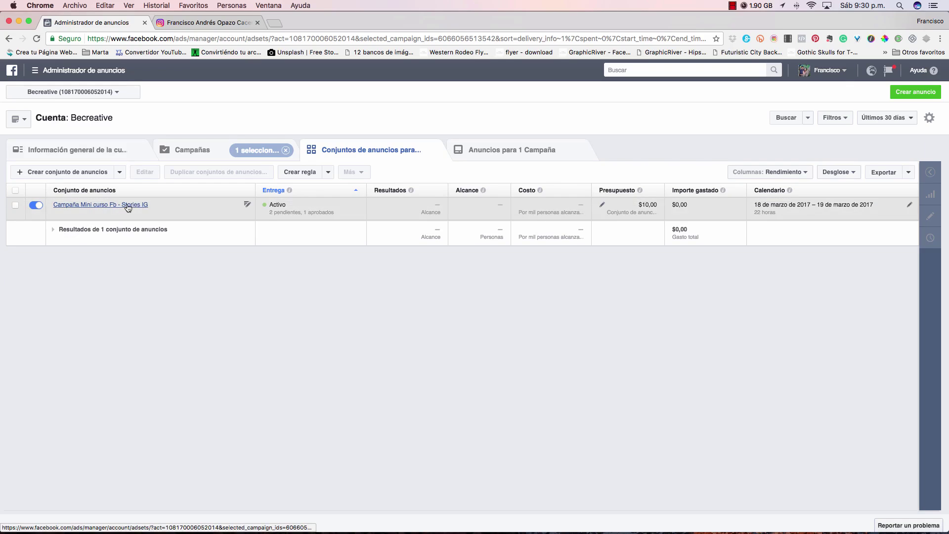
click(101, 205)
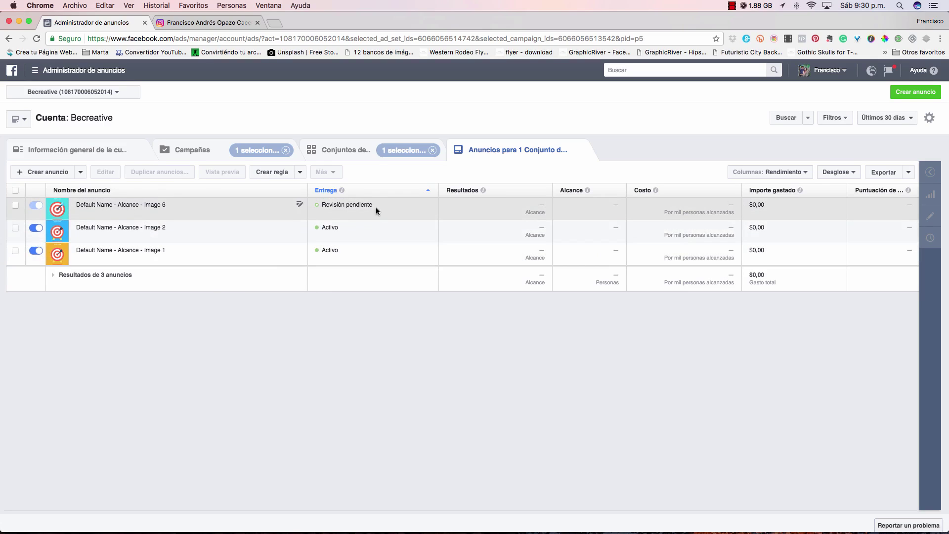
click(368, 145)
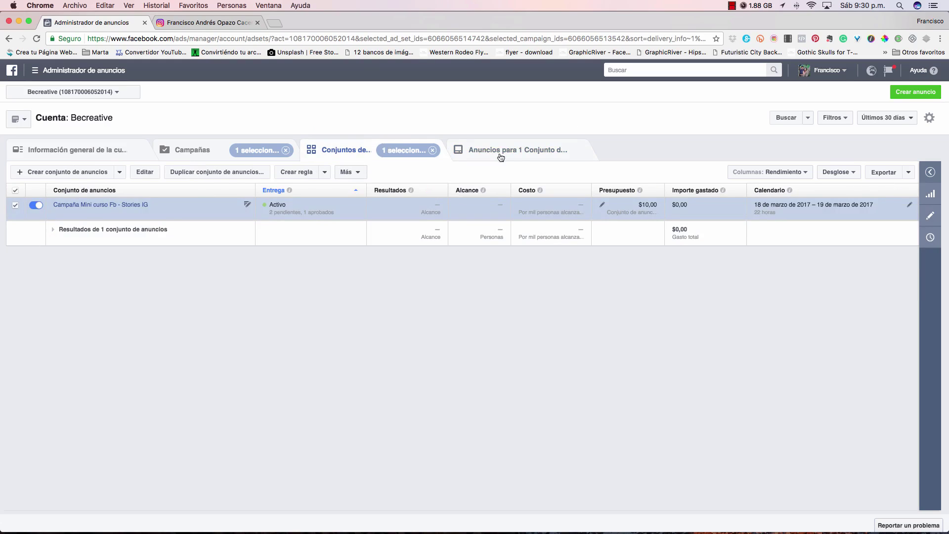
click(518, 158)
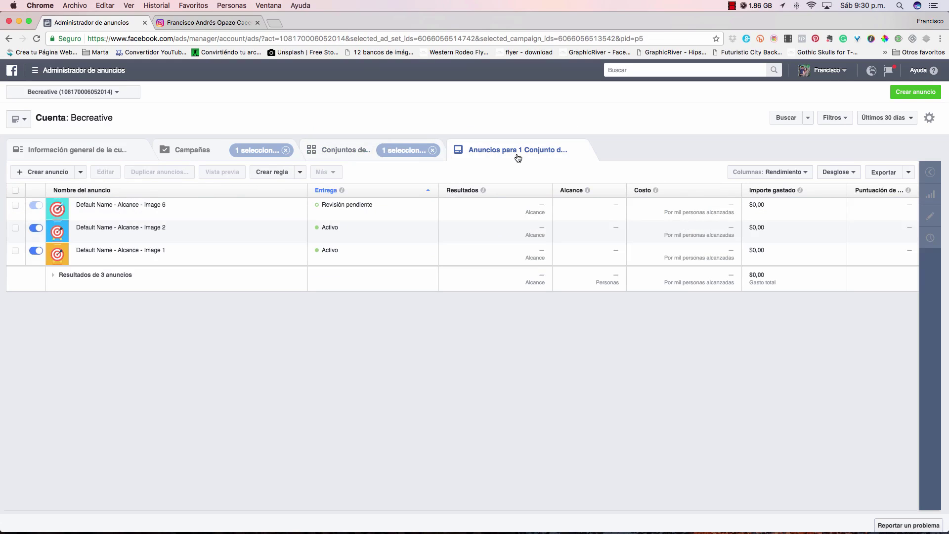